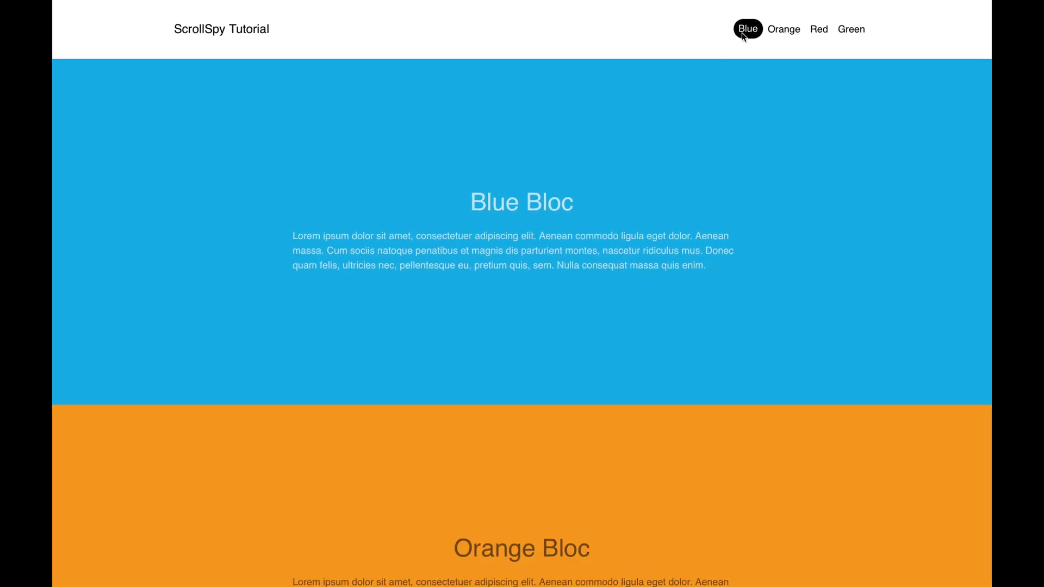
# Scroll the preview through the coloured sections to watch the nav highlight follow each one
pyautogui.scroll(-6, 679, 128)
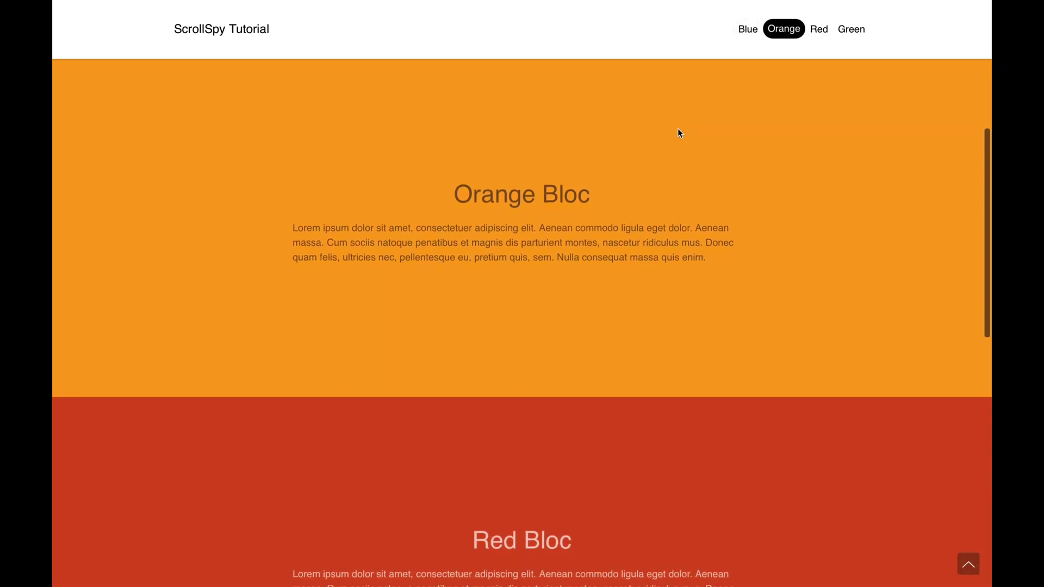
pyautogui.scroll(-8, 742, 144)
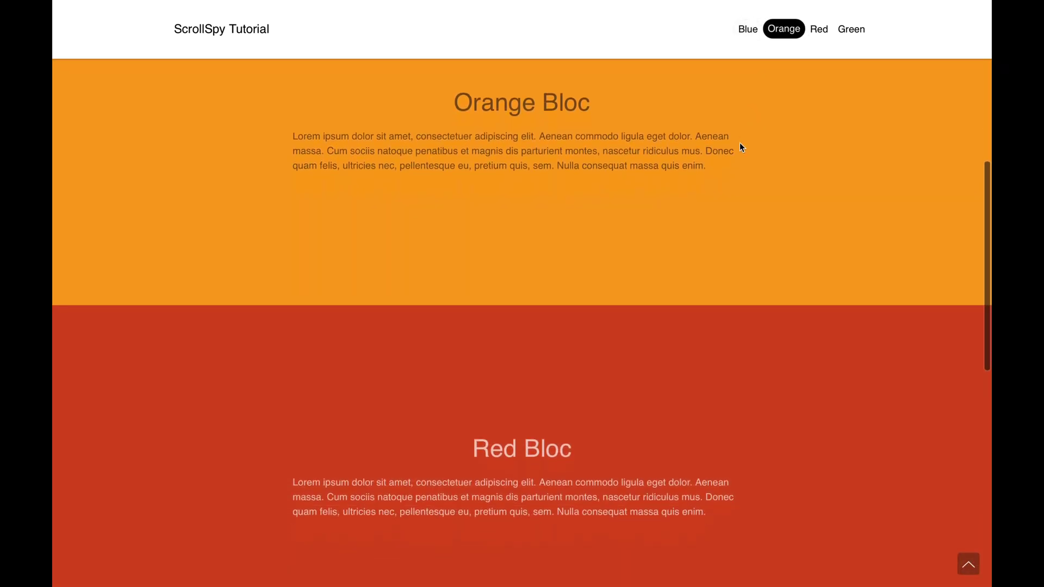
pyautogui.scroll(-5, 739, 143)
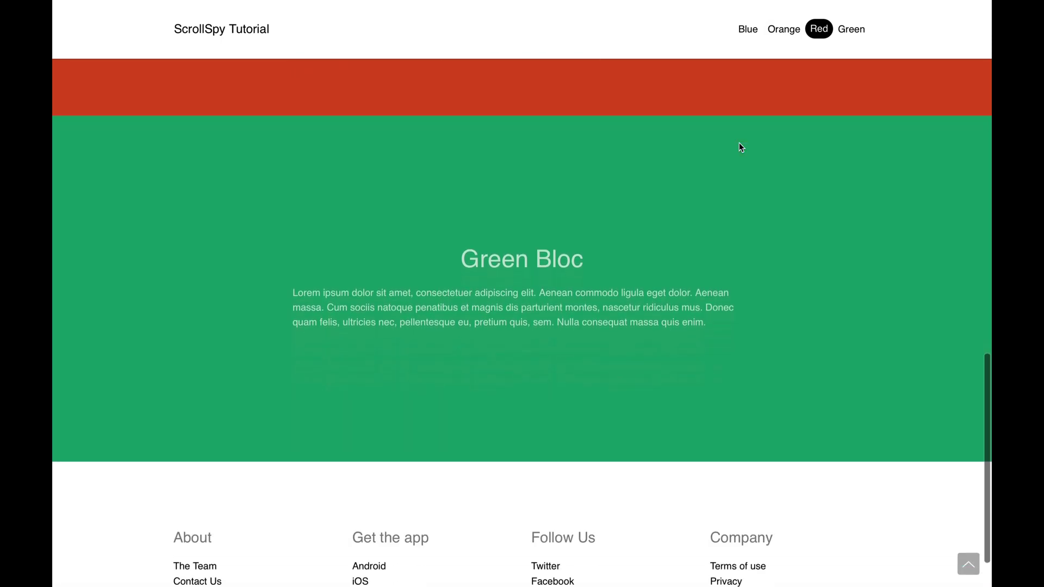
pyautogui.scroll(20, 739, 142)
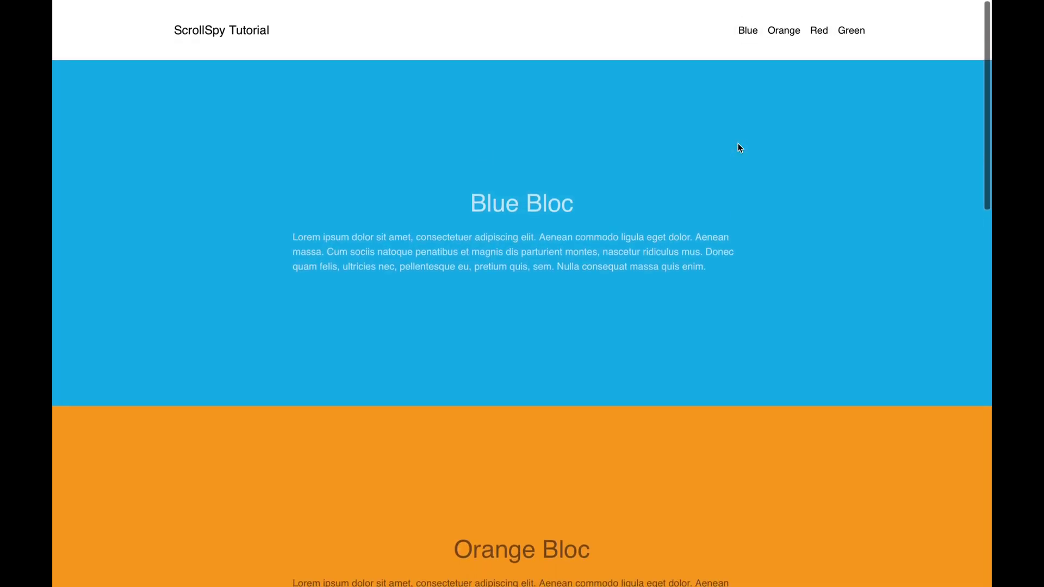
pyautogui.scroll(-6, 738, 143)
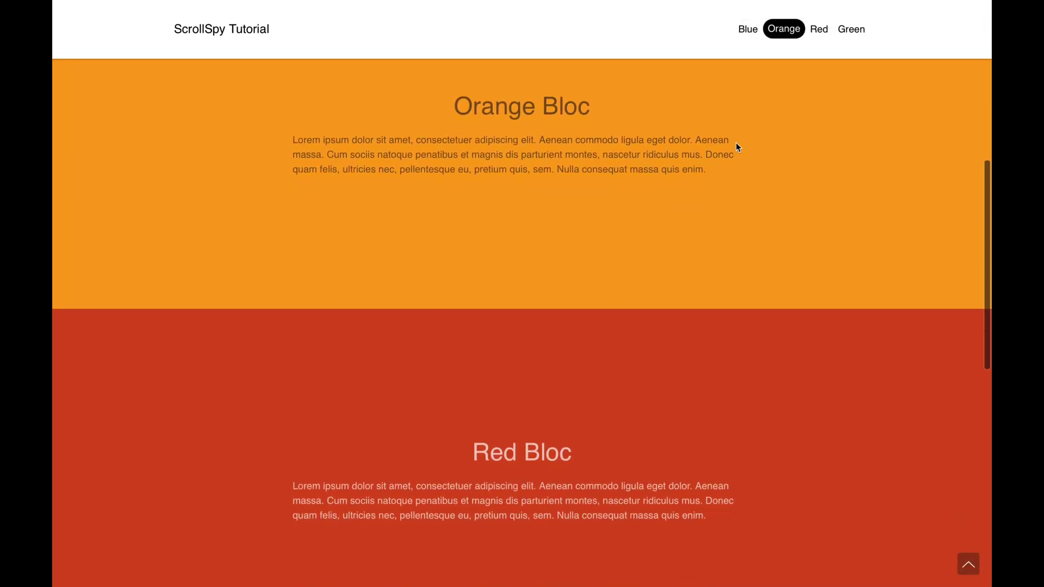
pyautogui.scroll(-6, 738, 143)
pyautogui.scroll(12, 739, 148)
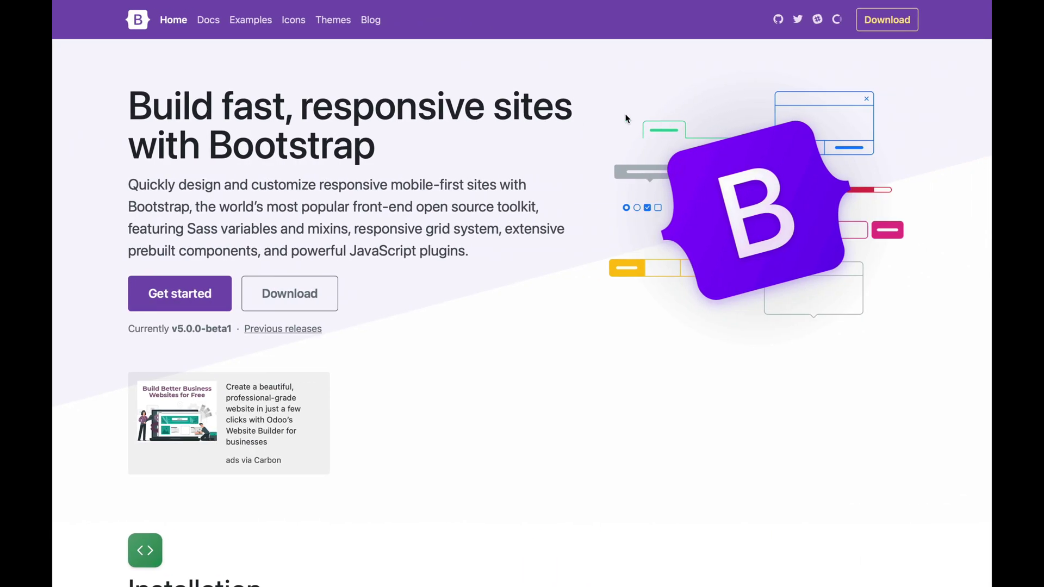
# Switch the Bootstrap documentation to version 4.6
pyautogui.click(212, 26)
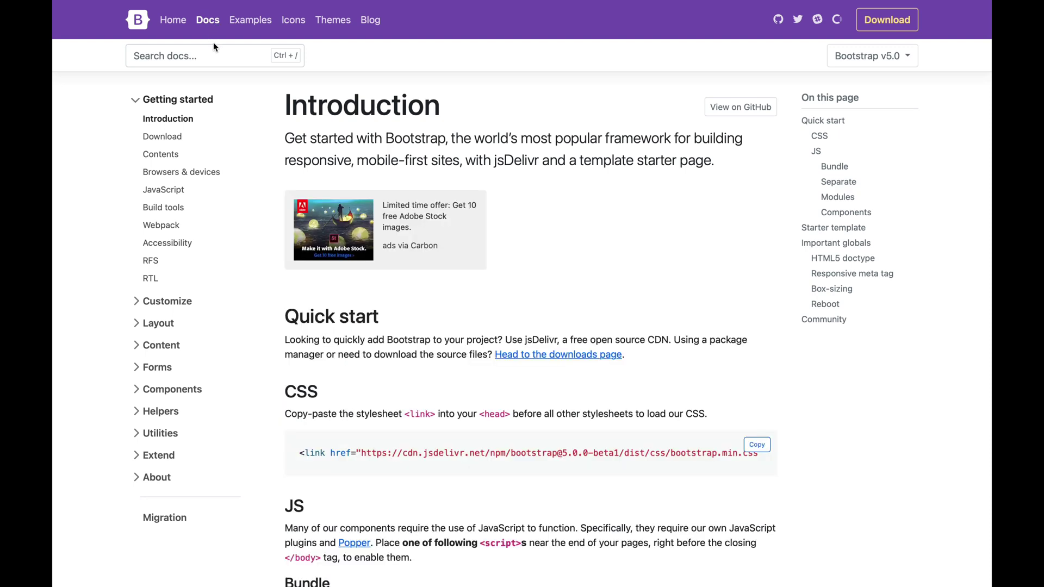
pyautogui.click(851, 58)
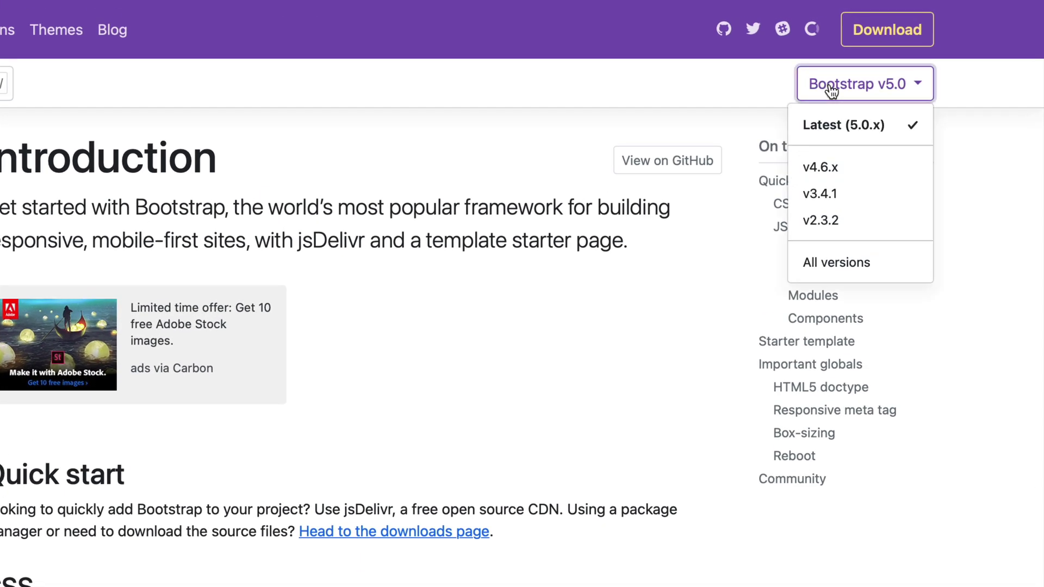
pyautogui.click(857, 173)
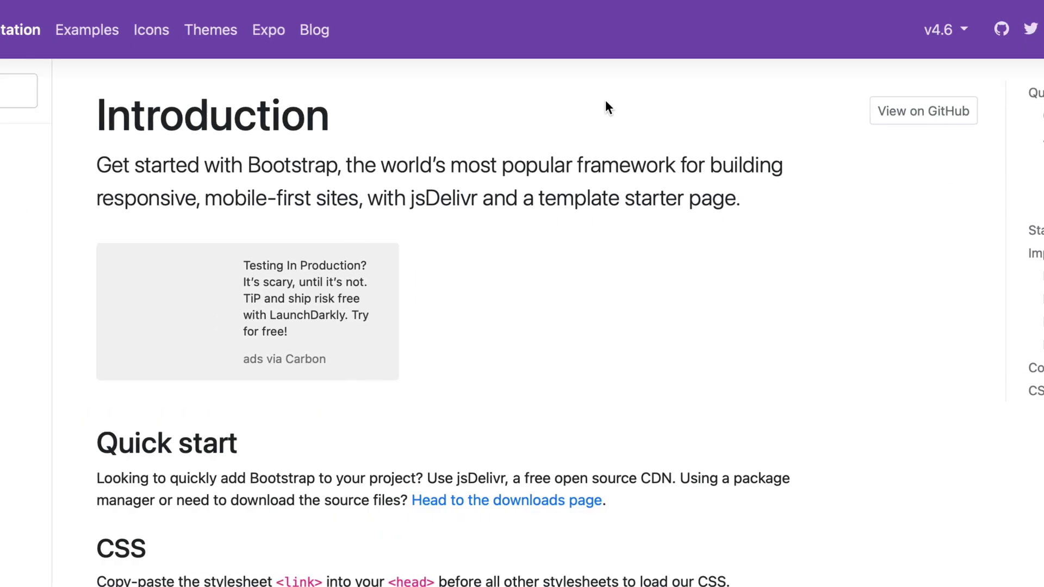
# Search the docs for 'scroll' and open the Scrollspy page
pyautogui.click(137, 88)
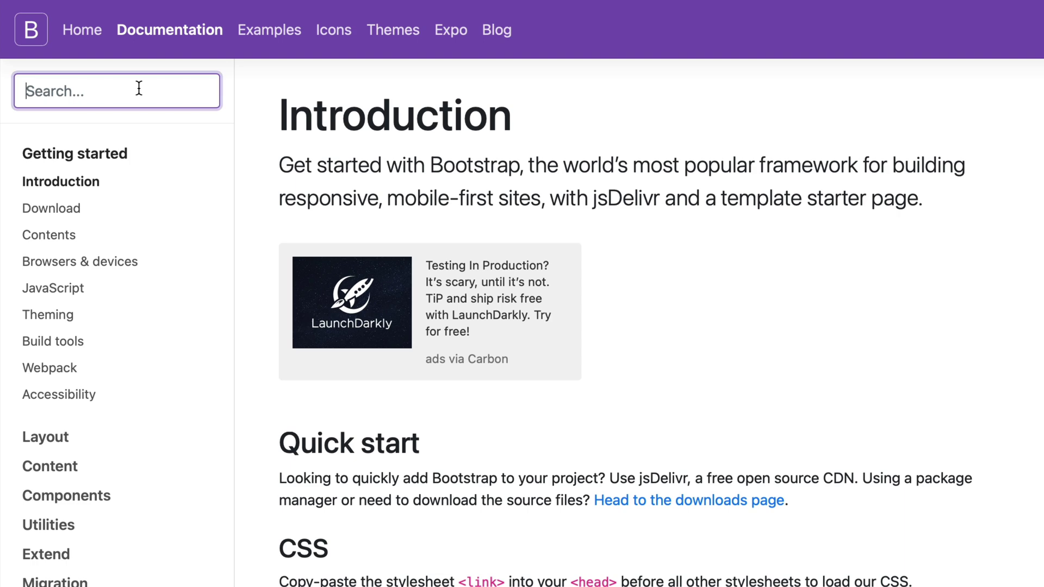
pyautogui.write('scroll')
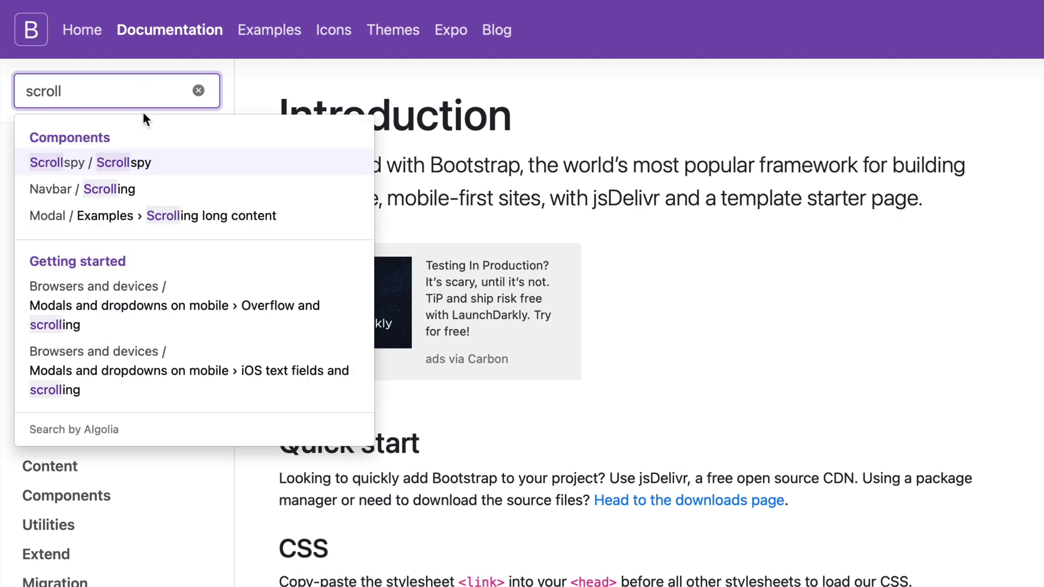
pyautogui.click(152, 170)
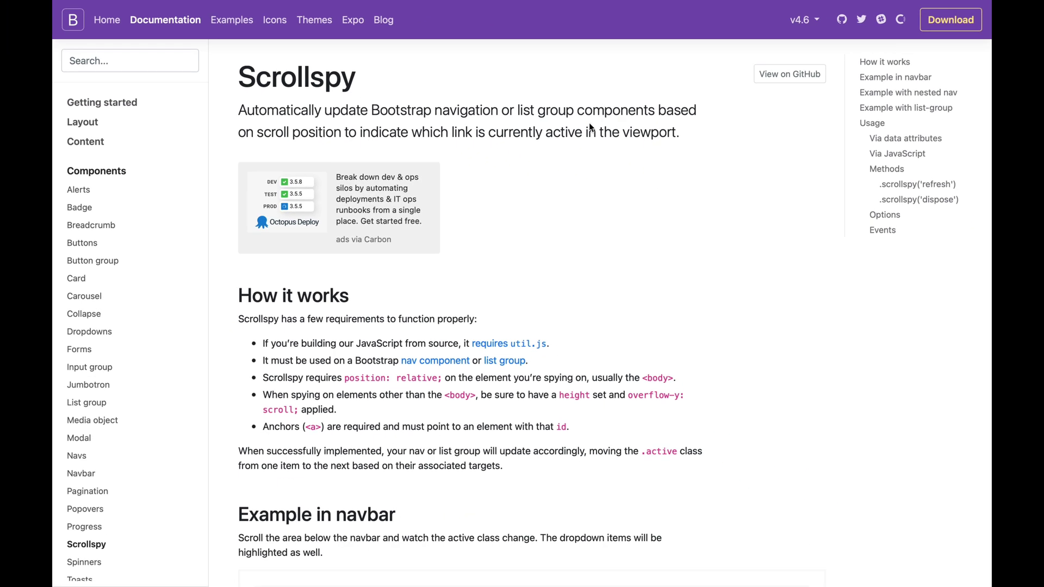
# Jump to Scrollspy Usage and highlight the body data-spy example and its #navbar-example target
pyautogui.scroll(-12, 582, 130)
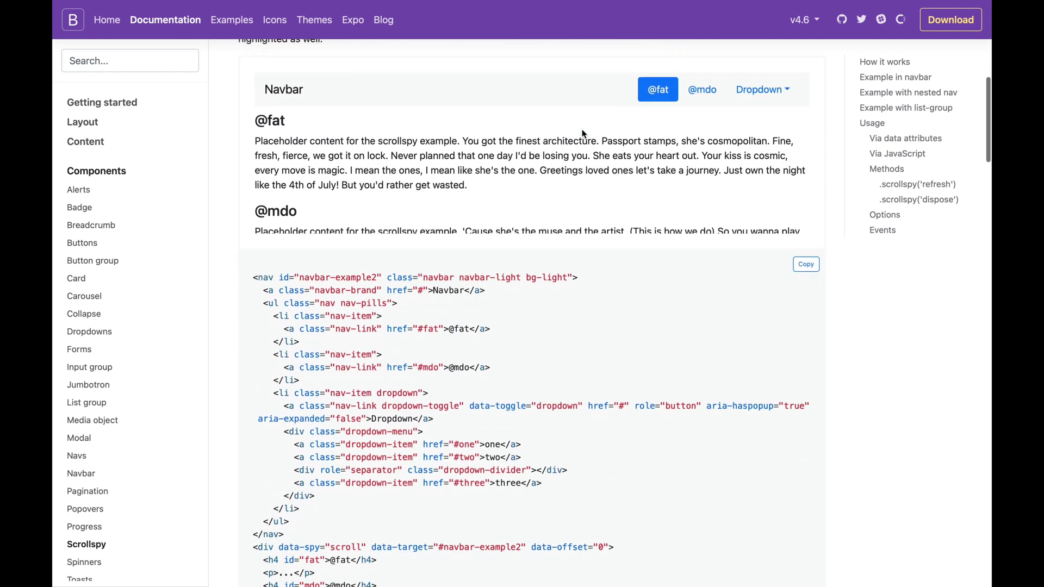
pyautogui.scroll(10, 582, 134)
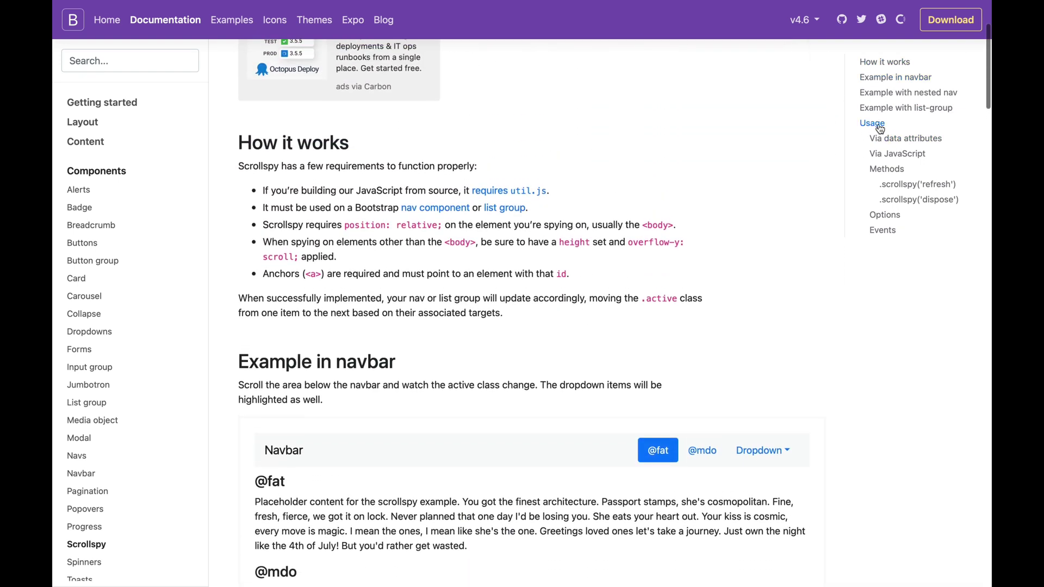
pyautogui.click(878, 125)
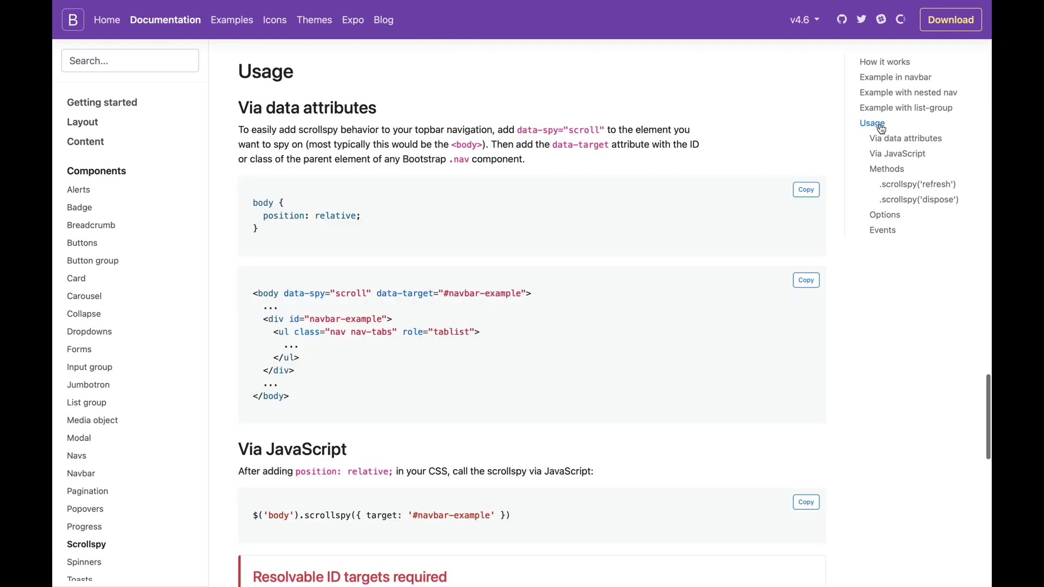
pyautogui.scroll(-3, 652, 130)
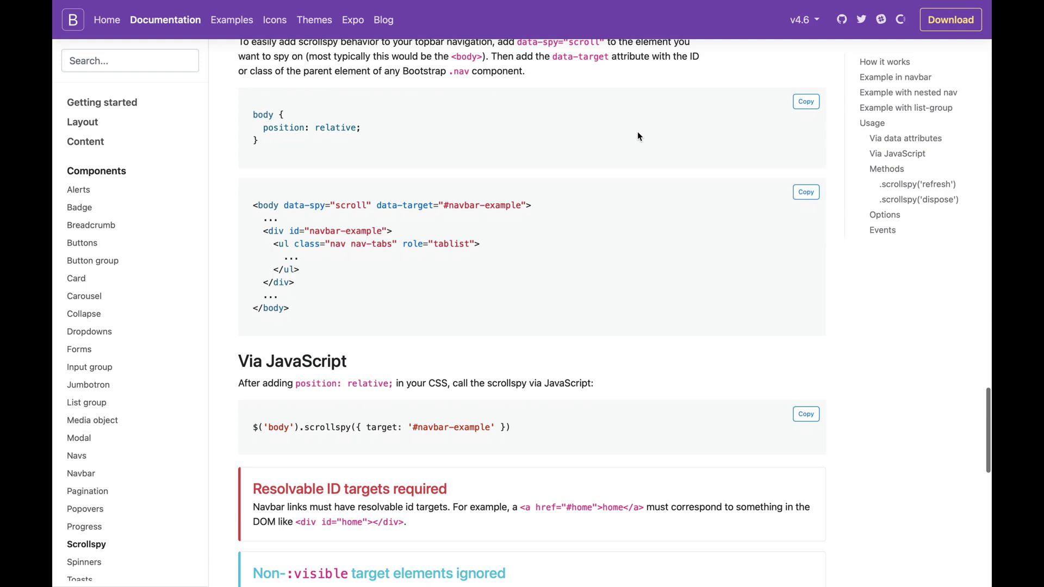
pyautogui.scroll(-1, 637, 130)
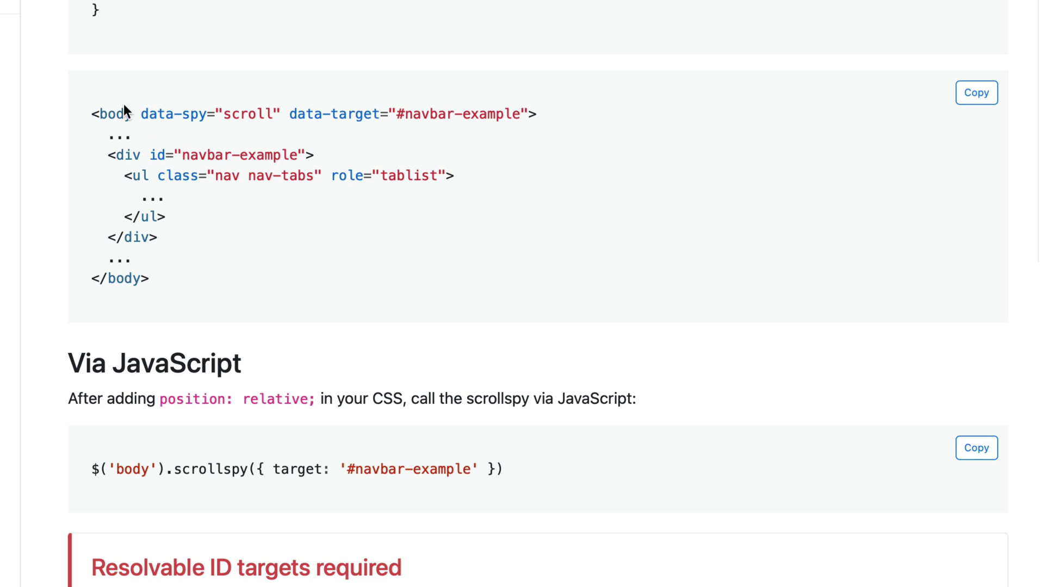
pyautogui.moveTo(98, 113); pyautogui.dragTo(538, 112)
pyautogui.click(540, 112)
pyautogui.moveTo(396, 114); pyautogui.dragTo(523, 115)
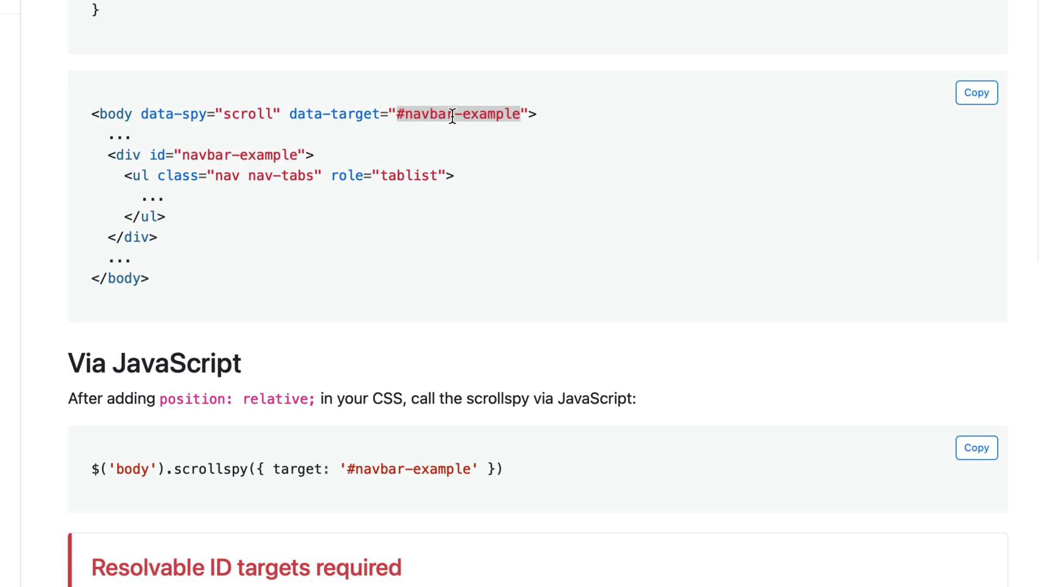
# Highlight the JavaScript scrollspy call line and its #navbar-example target
pyautogui.scroll(-1, 452, 116)
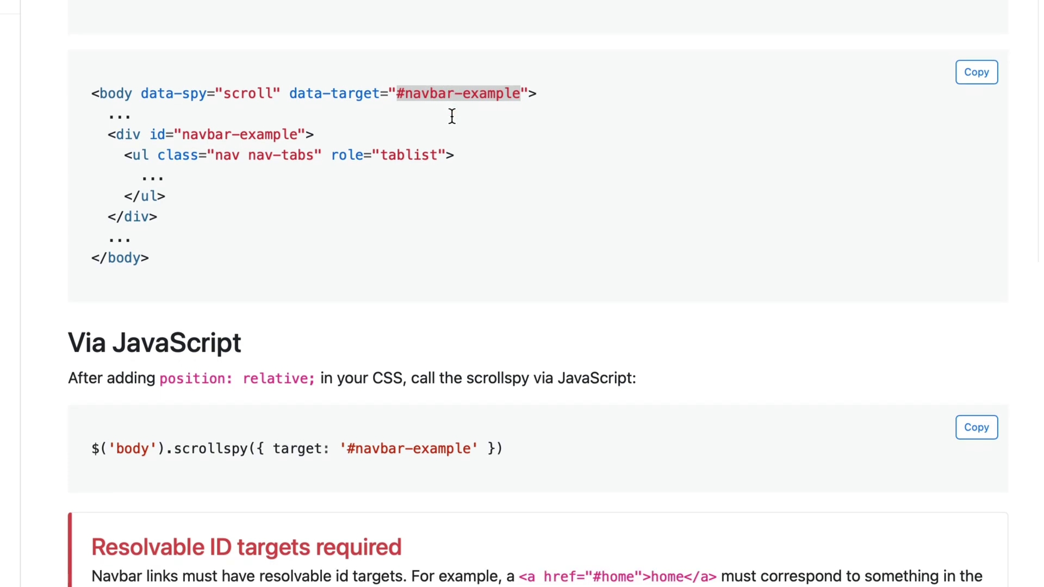
pyautogui.click(434, 112)
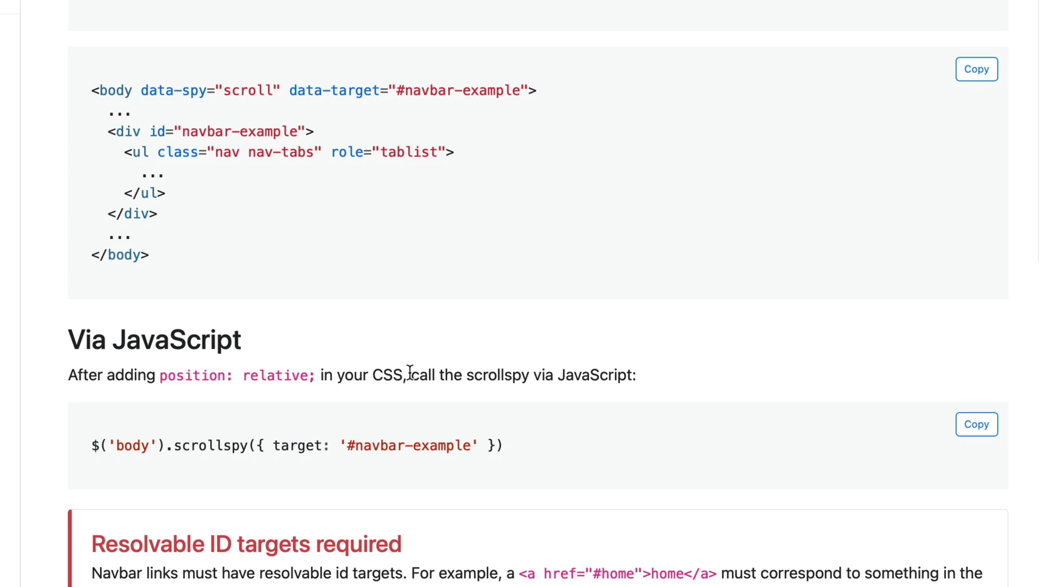
pyautogui.scroll(-1, 408, 373)
pyautogui.scroll(-2, 77, 350)
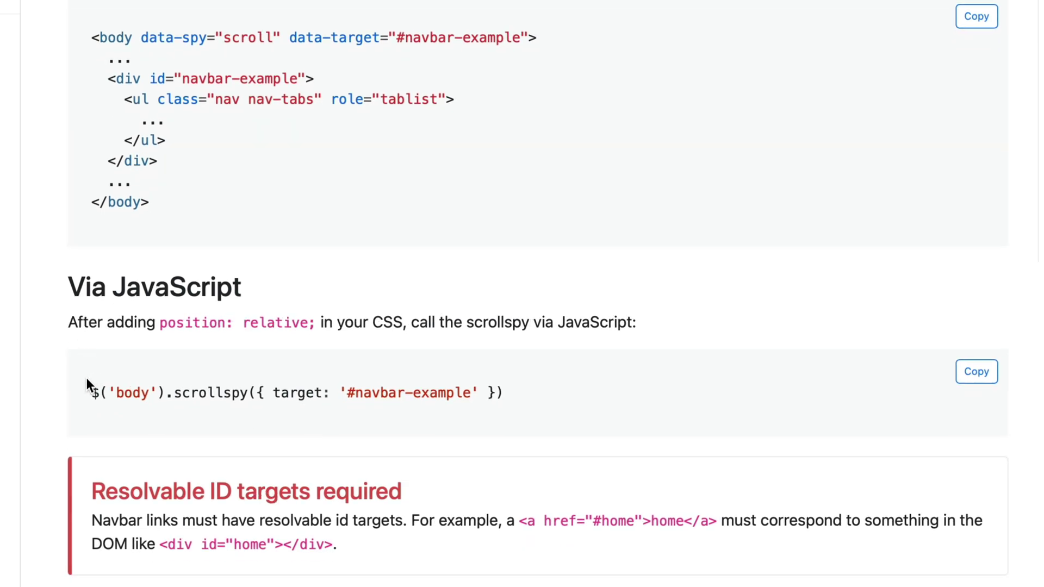
pyautogui.moveTo(96, 393); pyautogui.dragTo(533, 394)
pyautogui.click(530, 393)
pyautogui.moveTo(349, 394); pyautogui.dragTo(471, 393)
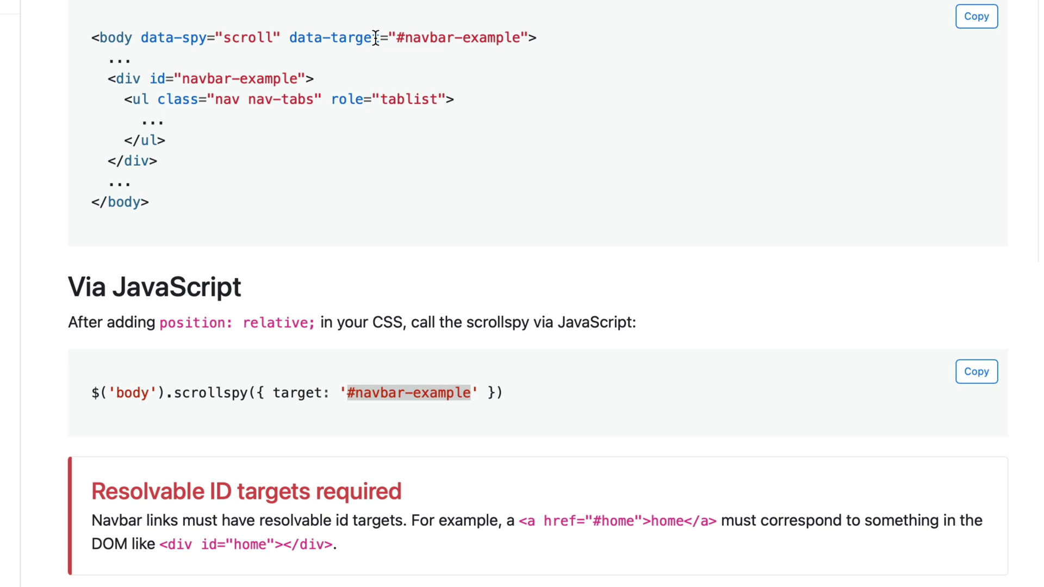
# Return to the Tutorial_ScrollSpy project in Blocs
pyautogui.scroll(-1, 374, 65)
pyautogui.scroll(2, 305, 149)
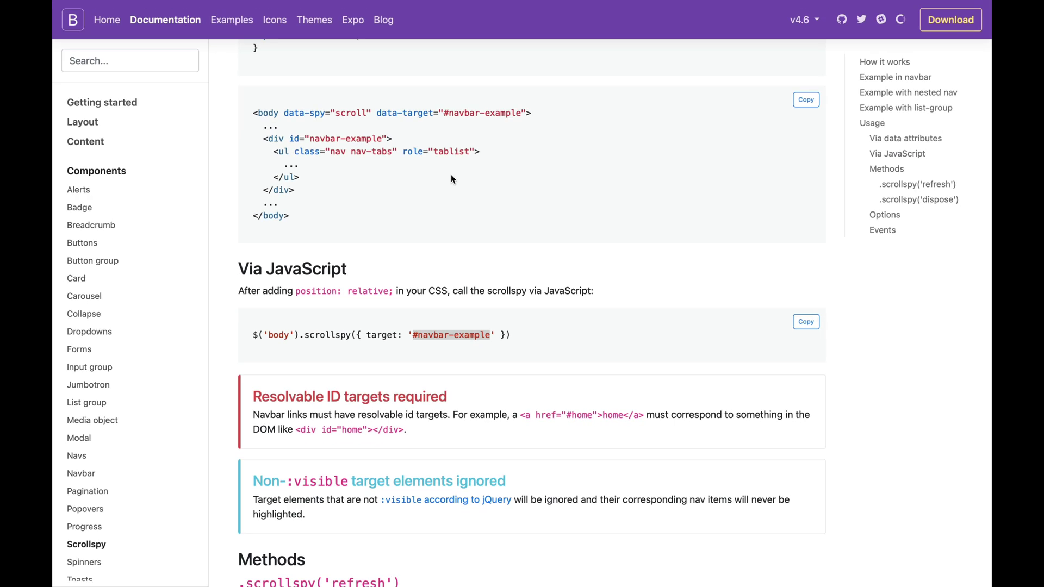
pyautogui.hotkey('ctrl', 'Right')
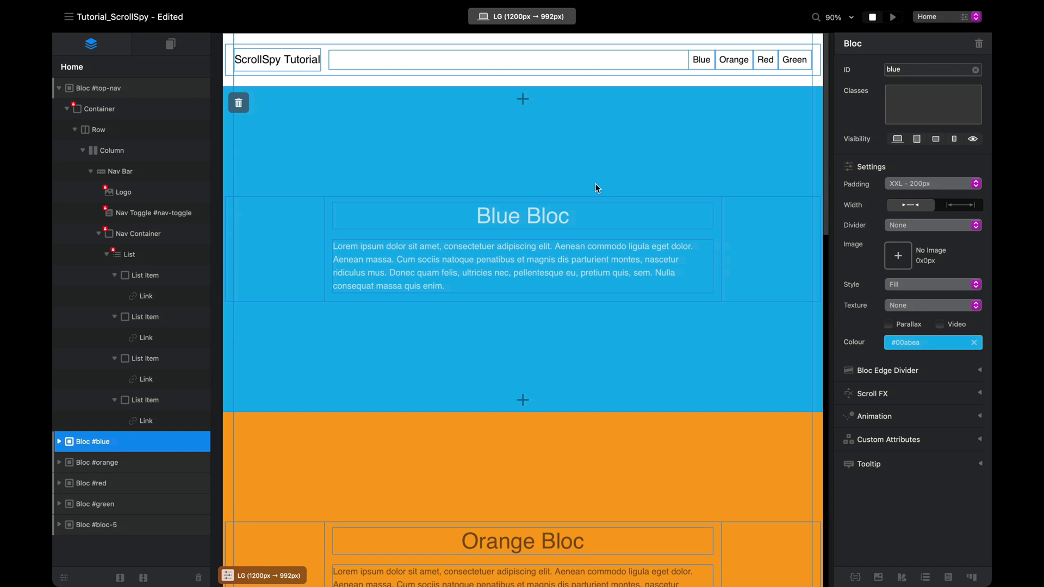
# Select the Green, Orange and Blue blocs in turn on the canvas
pyautogui.scroll(-10, 602, 180)
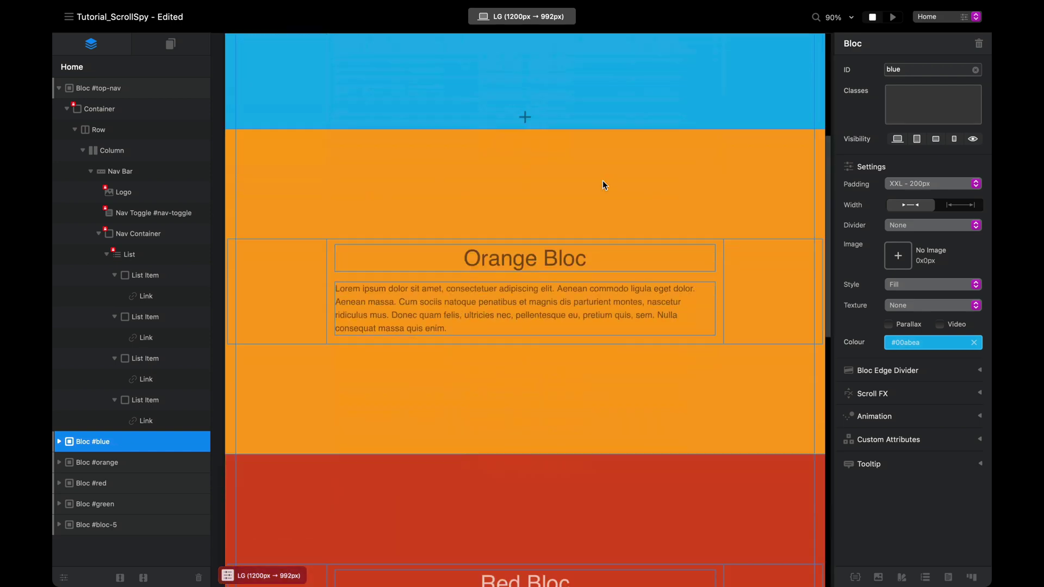
pyautogui.scroll(-10, 603, 181)
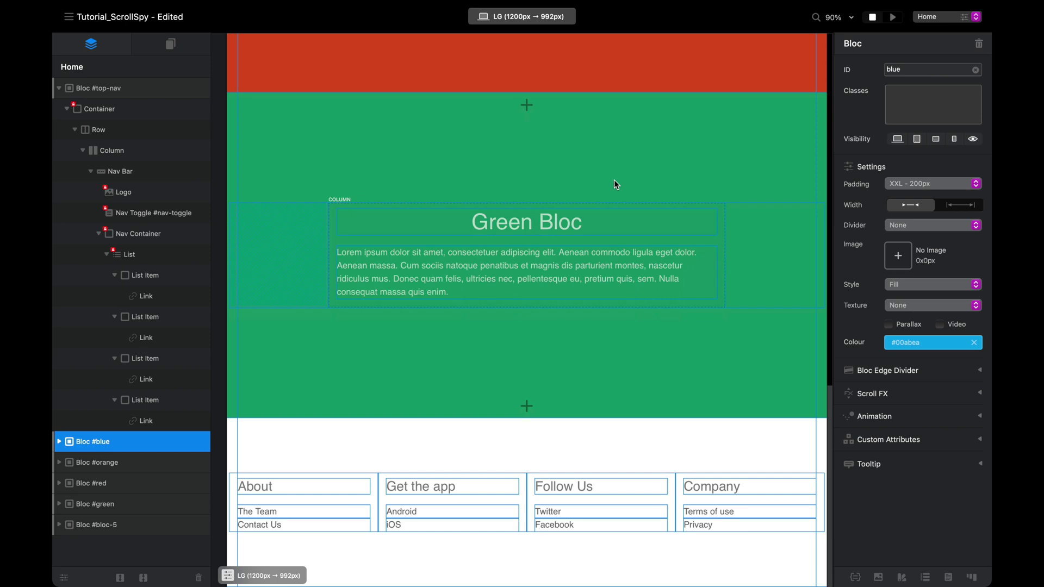
pyautogui.click(614, 181)
pyautogui.scroll(10, 614, 184)
pyautogui.click(613, 182)
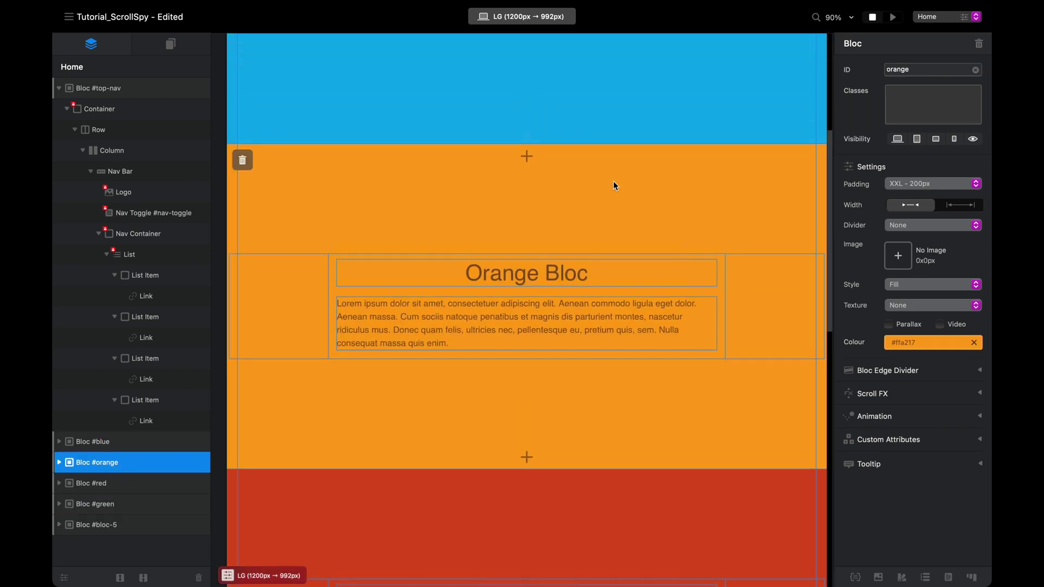
pyautogui.scroll(4, 613, 181)
pyautogui.scroll(3, 661, 97)
pyautogui.click(657, 96)
pyautogui.scroll(2, 660, 109)
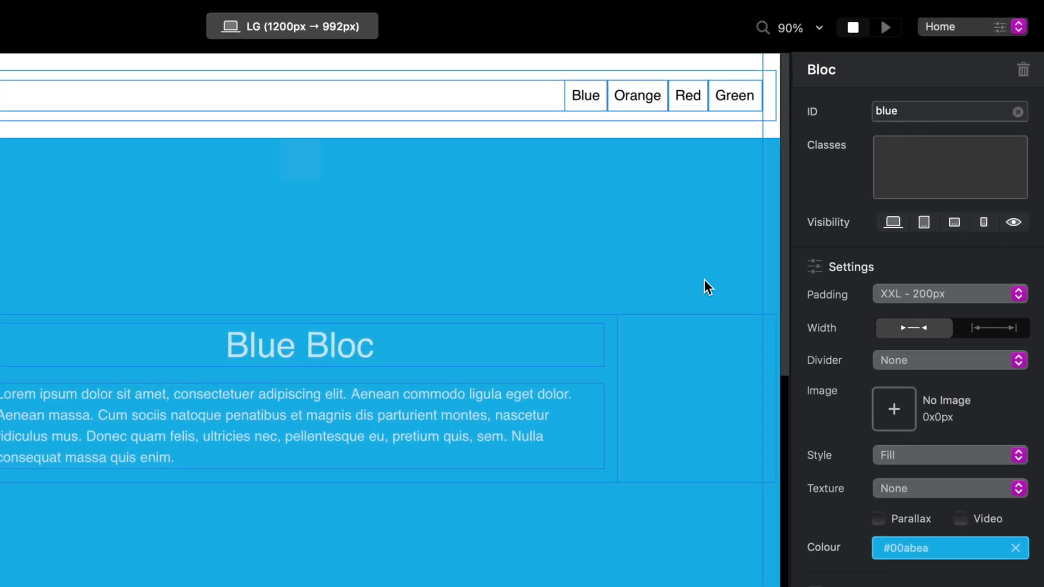
# Select the Orange and Red blocs, then open Project Settings showing Active Link Class 'active'
pyautogui.scroll(-5, 615, 347)
pyautogui.click(629, 543)
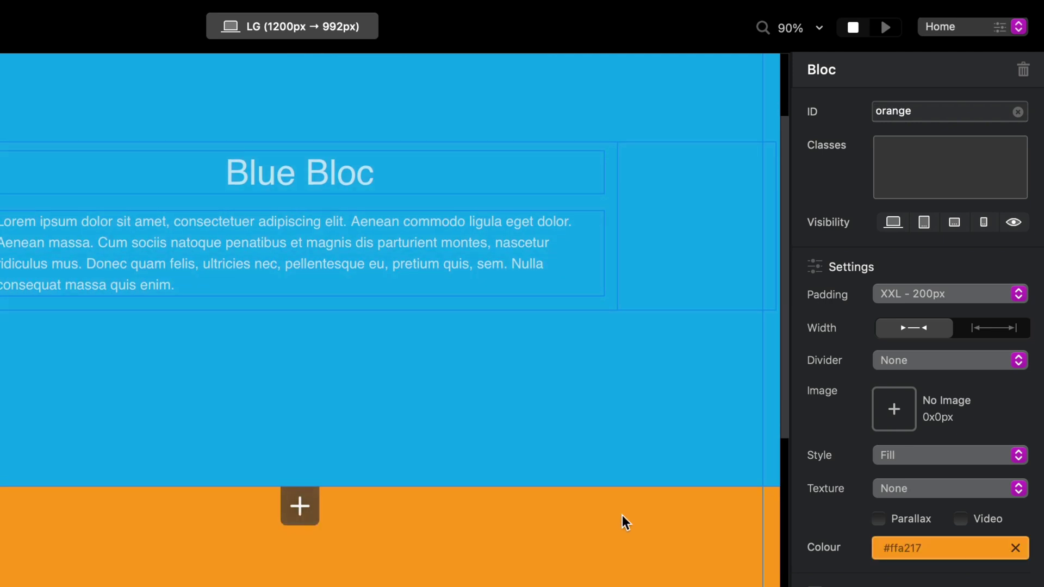
pyautogui.scroll(-12, 622, 514)
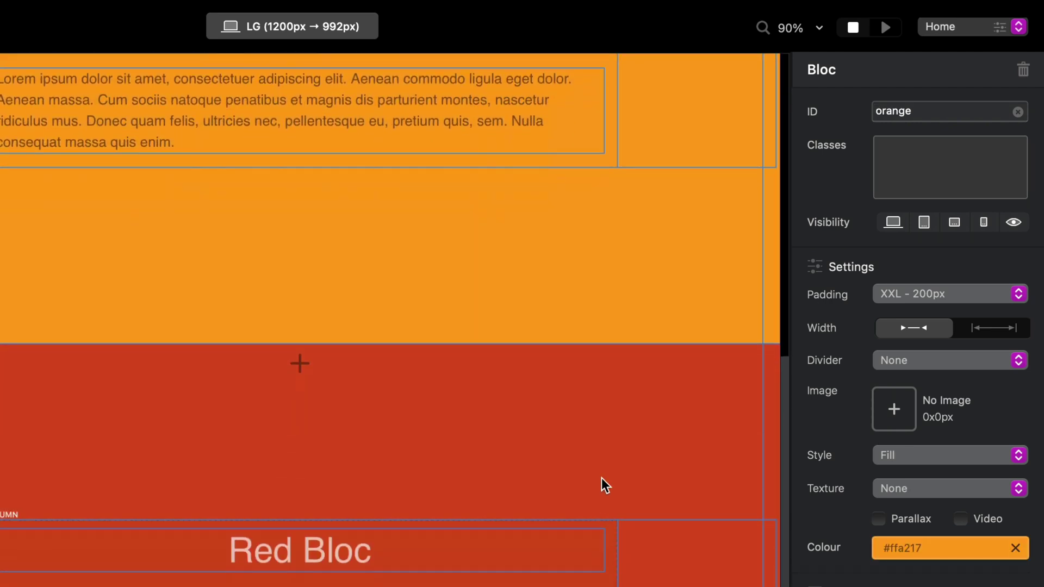
pyautogui.click(601, 479)
pyautogui.scroll(15, 576, 473)
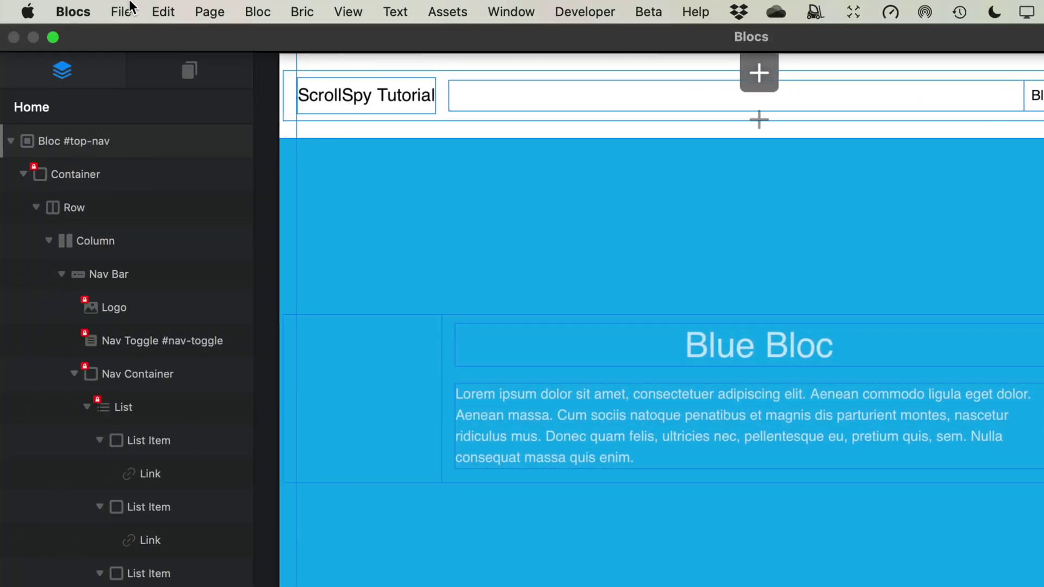
pyautogui.click(125, 11)
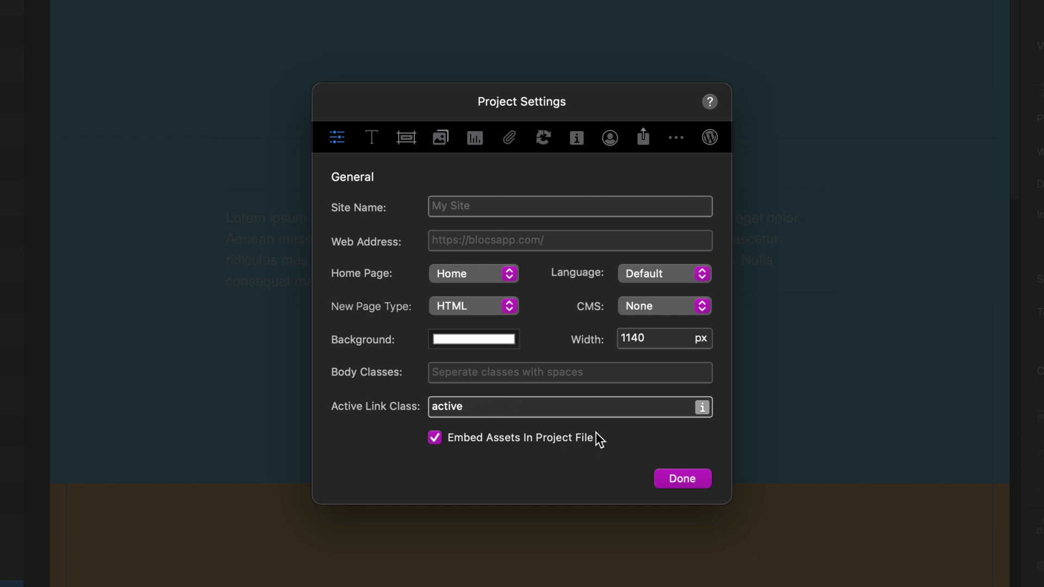
# Close Project Settings and bring up the Class Manager beside the sidebar
pyautogui.click(675, 476)
pyautogui.press('super+shift+c')
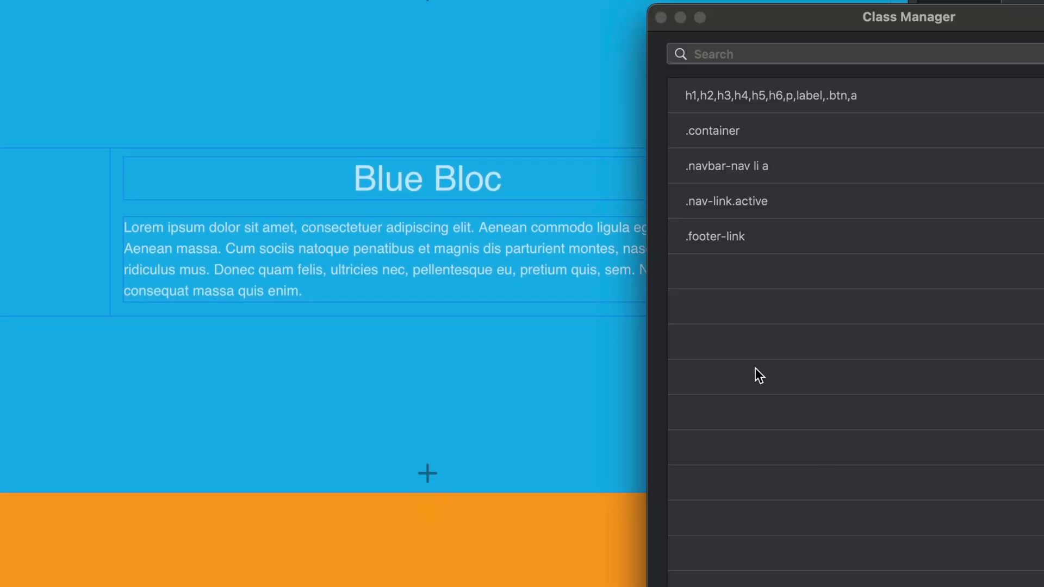
pyautogui.moveTo(768, 18); pyautogui.dragTo(498, 29)
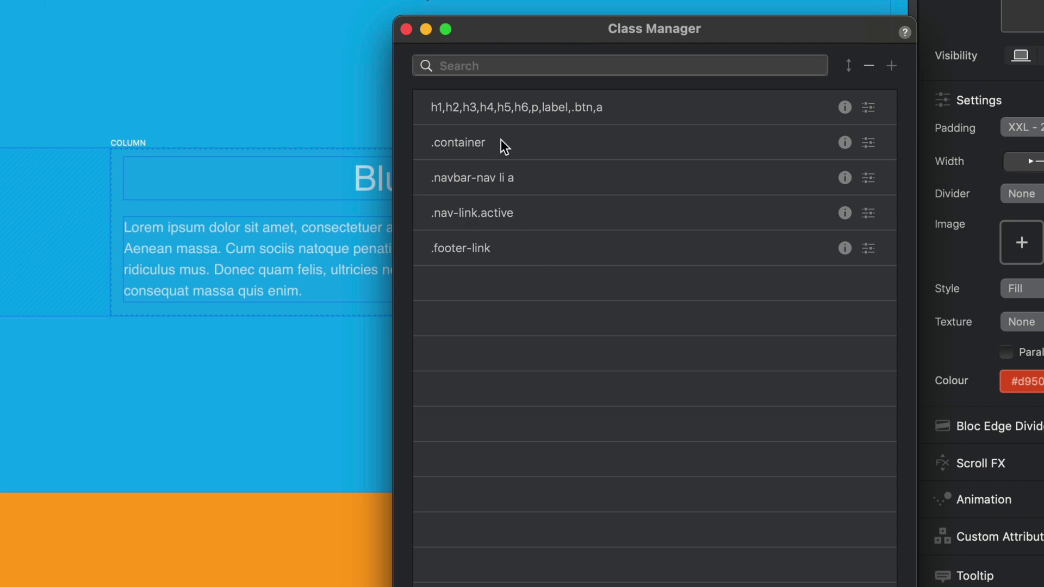
# Inspect the .nav-link.active class's background in the Class Editor, then close both windows
pyautogui.doubleClick(538, 213)
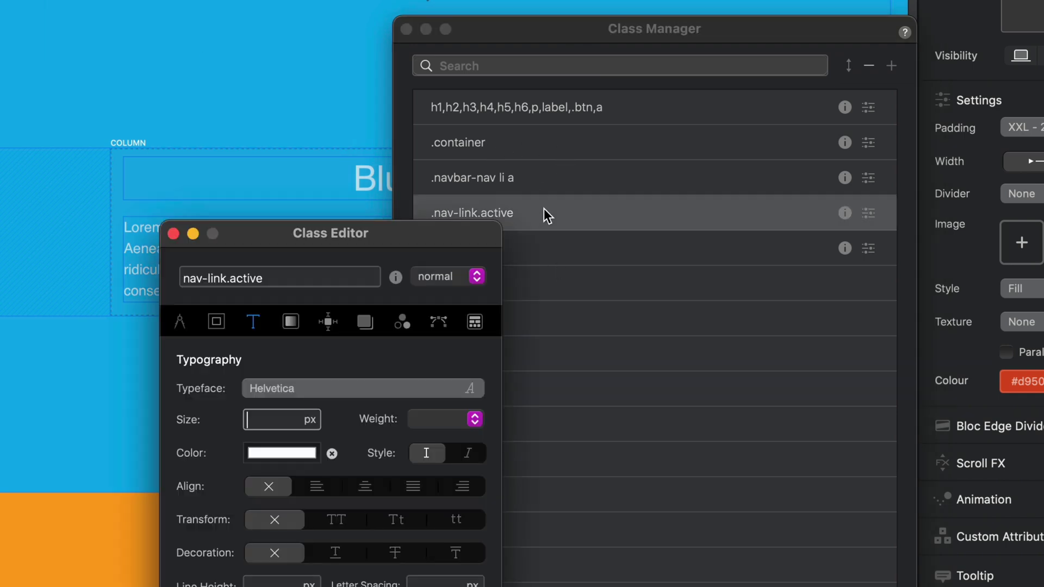
pyautogui.moveTo(413, 231); pyautogui.dragTo(348, 128)
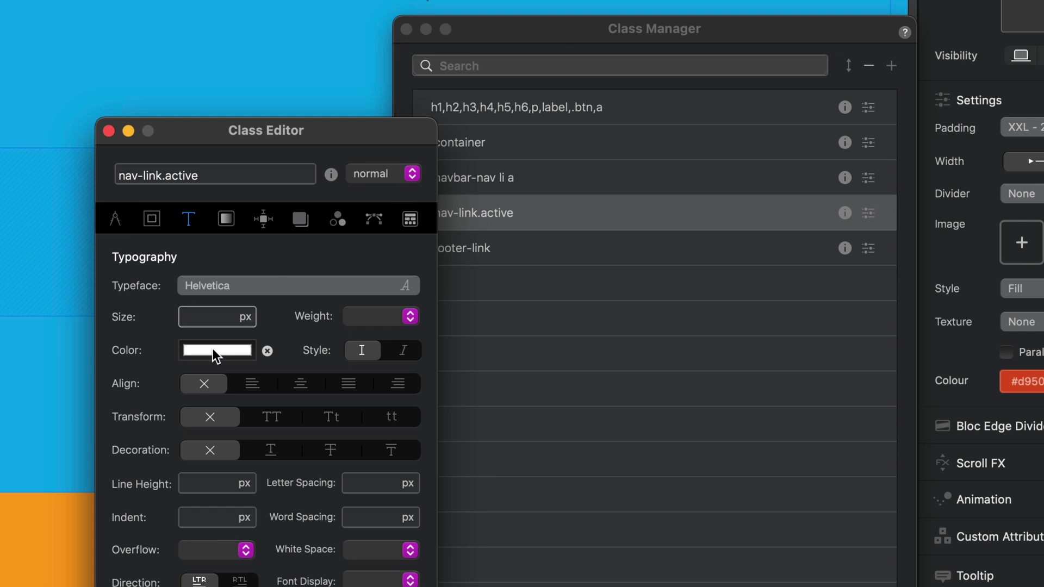
pyautogui.click(226, 220)
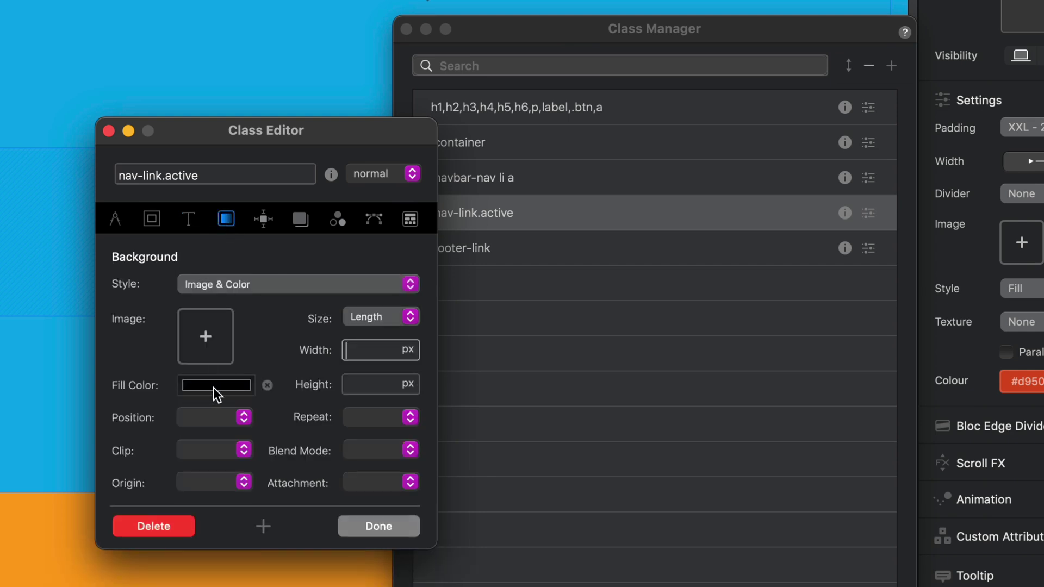
pyautogui.click(109, 131)
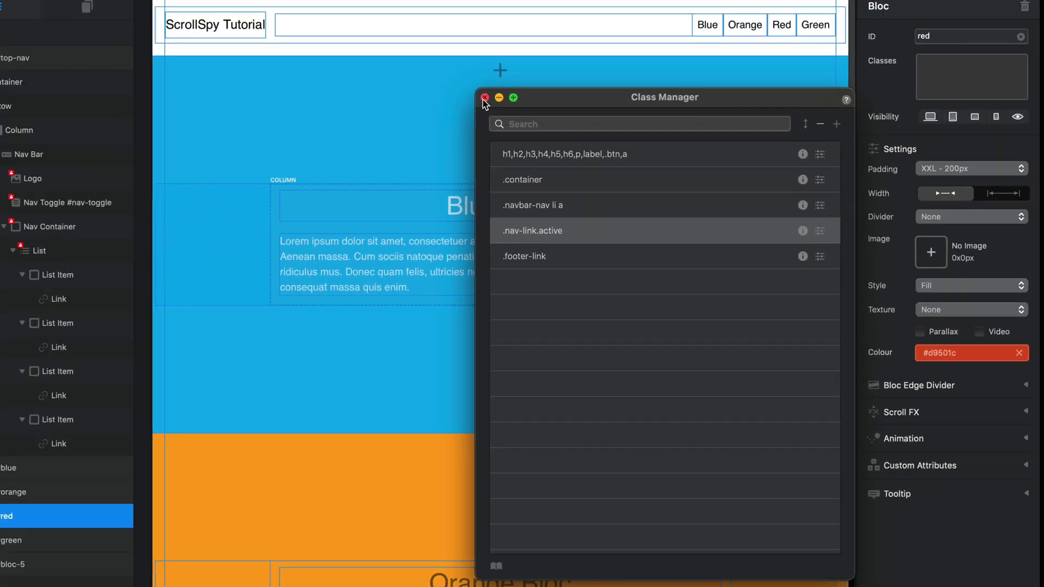
pyautogui.click(406, 29)
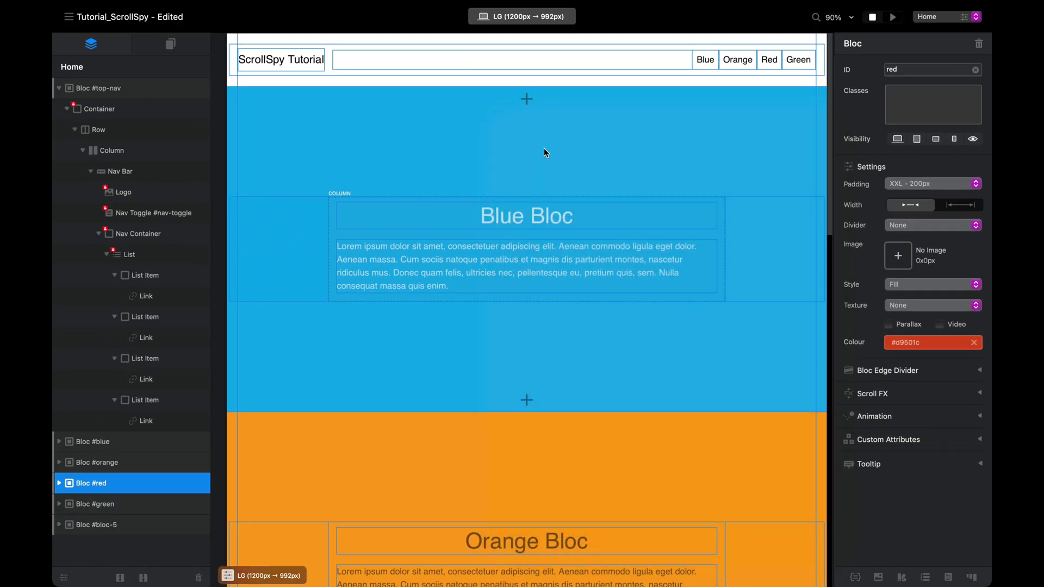
pyautogui.doubleClick(703, 61)
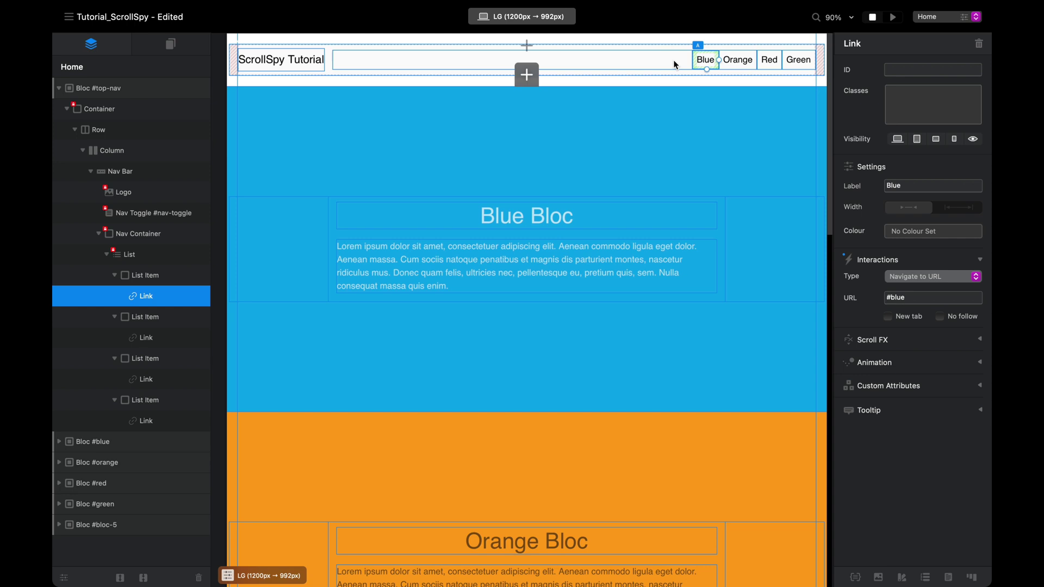
pyautogui.click(745, 60)
pyautogui.click(707, 61)
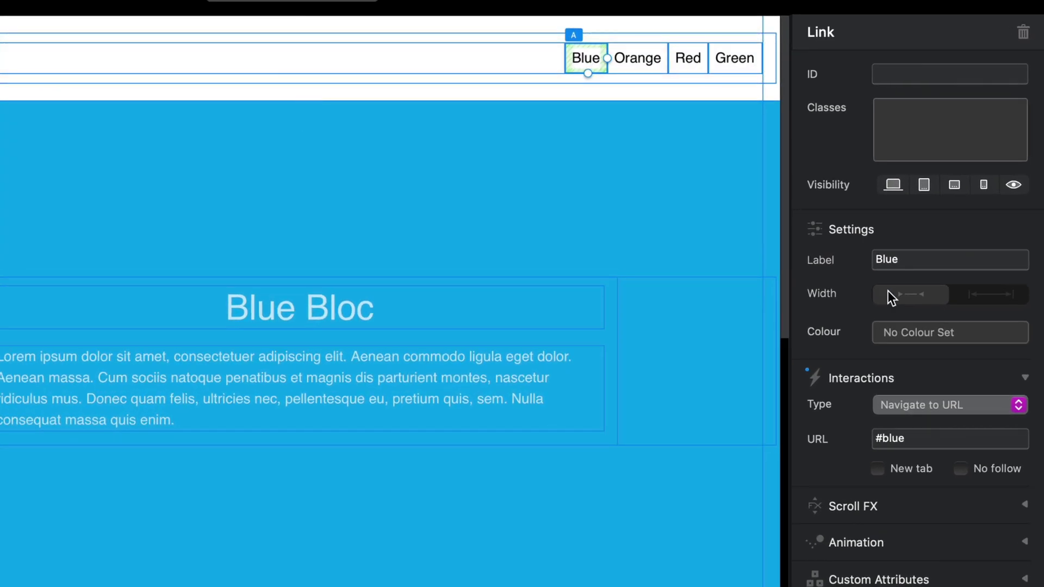
pyautogui.click(907, 409)
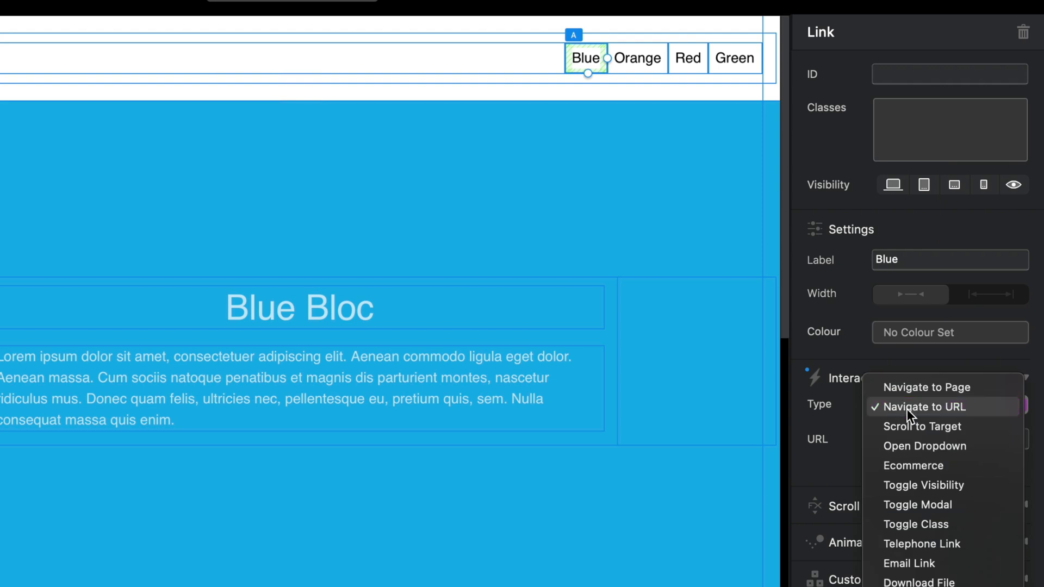
pyautogui.click(971, 413)
pyautogui.click(960, 407)
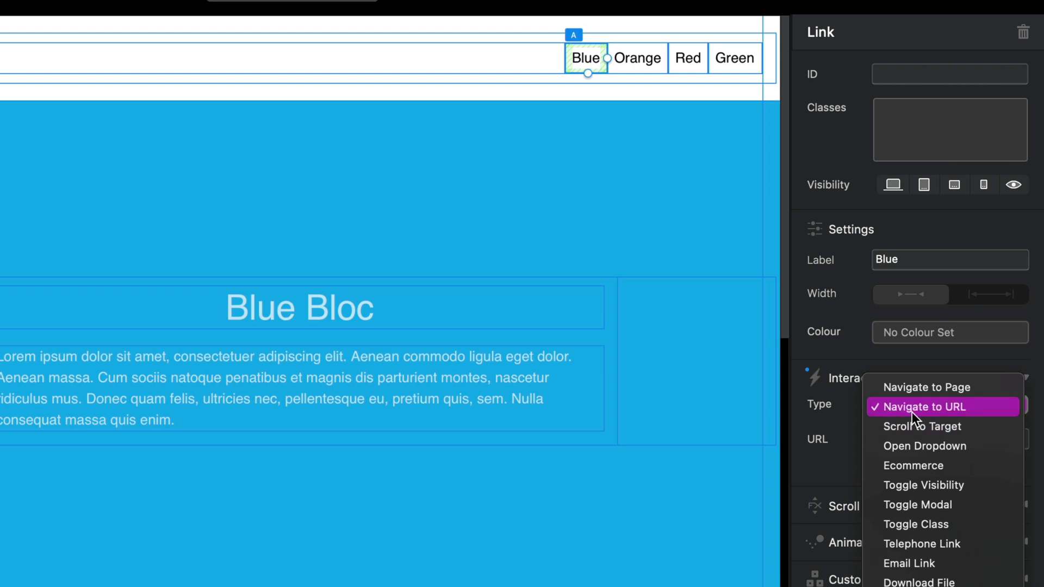
pyautogui.click(953, 411)
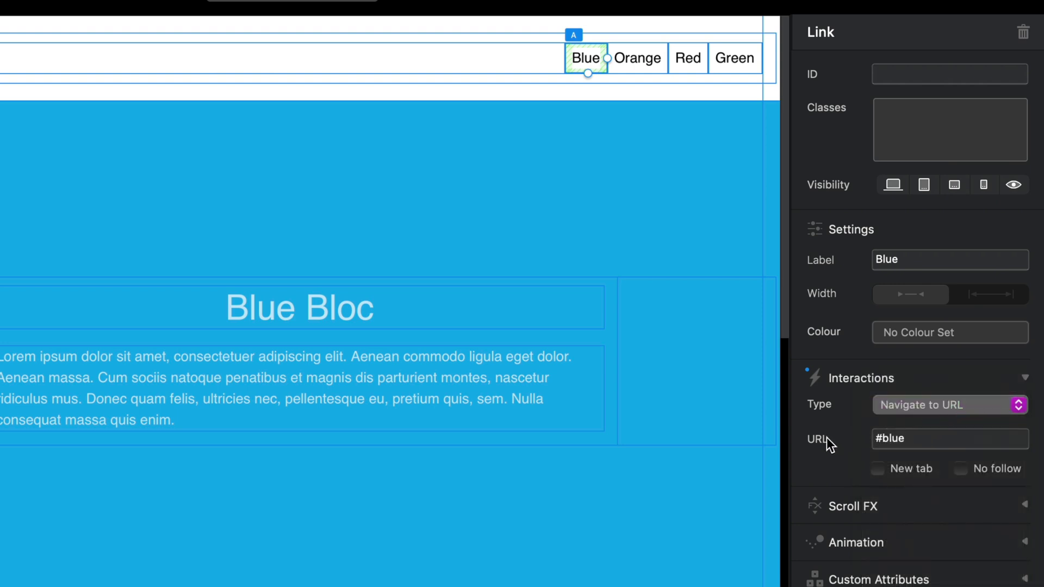
pyautogui.click(927, 439)
pyautogui.moveTo(926, 438); pyautogui.dragTo(859, 439)
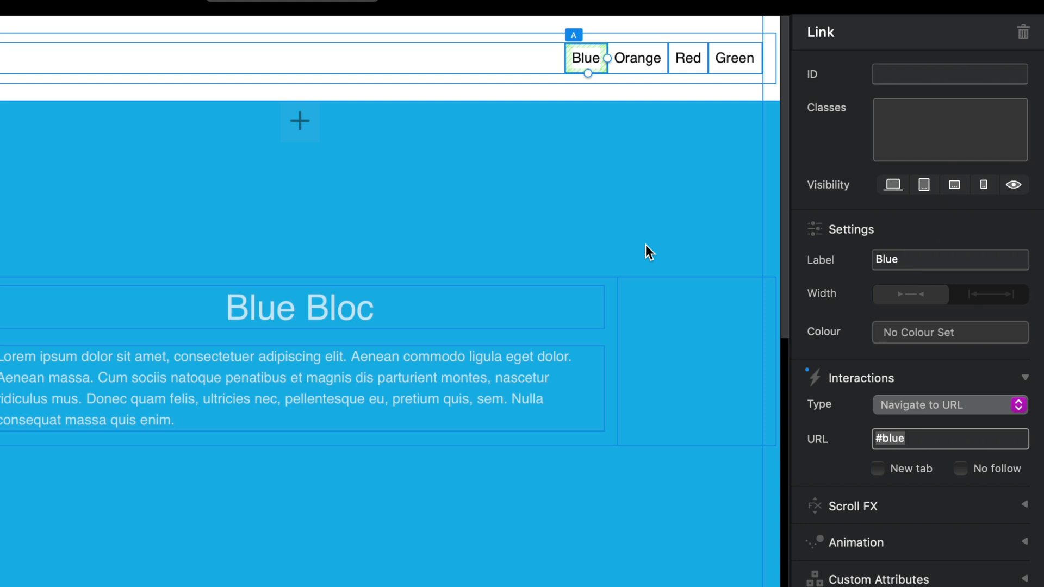
pyautogui.click(907, 439)
pyautogui.click(640, 60)
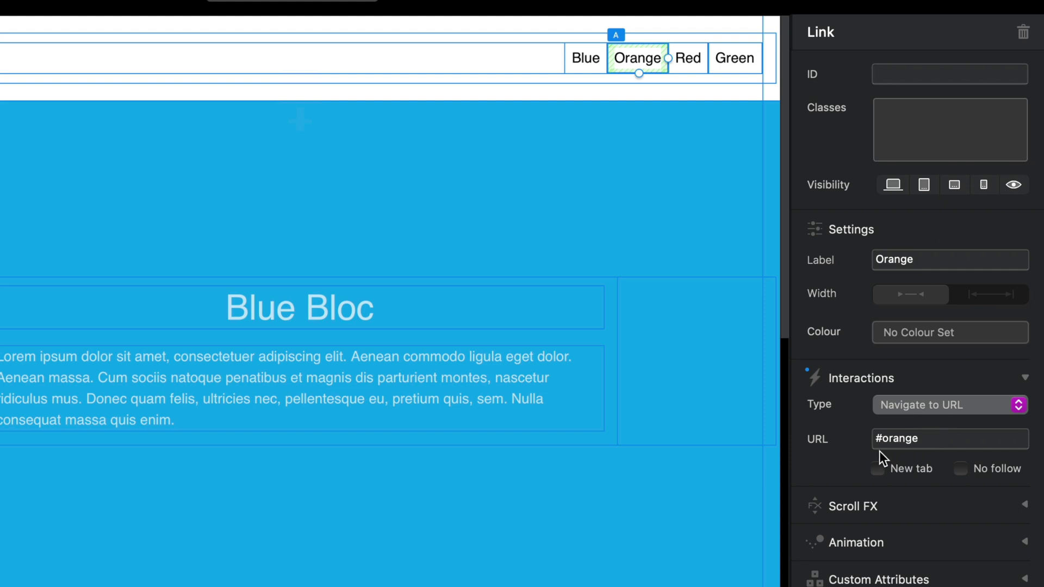
pyautogui.click(684, 57)
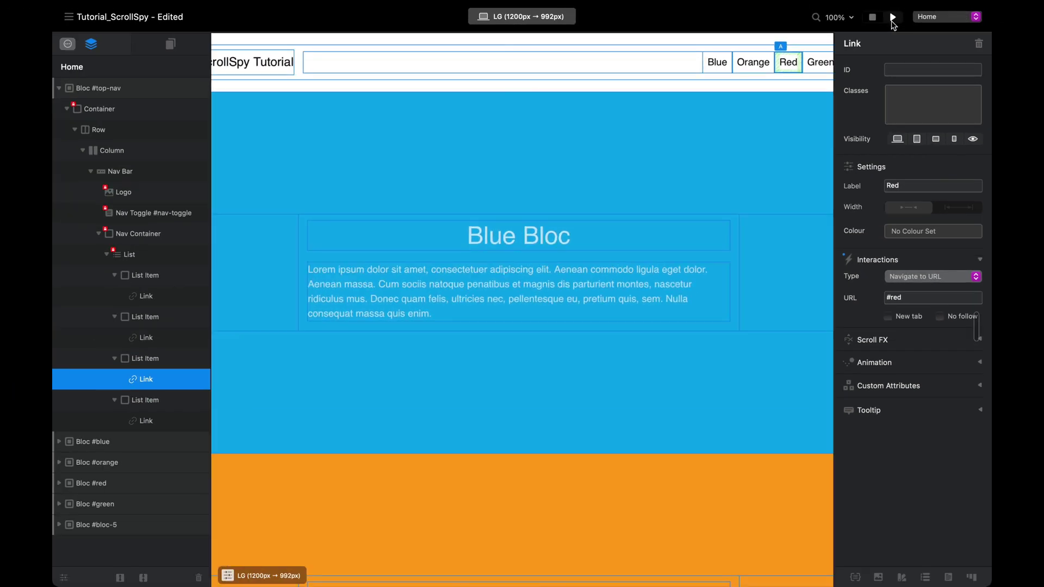
pyautogui.press('super+p')
pyautogui.scroll(-20, 693, 170)
pyautogui.scroll(20, 692, 167)
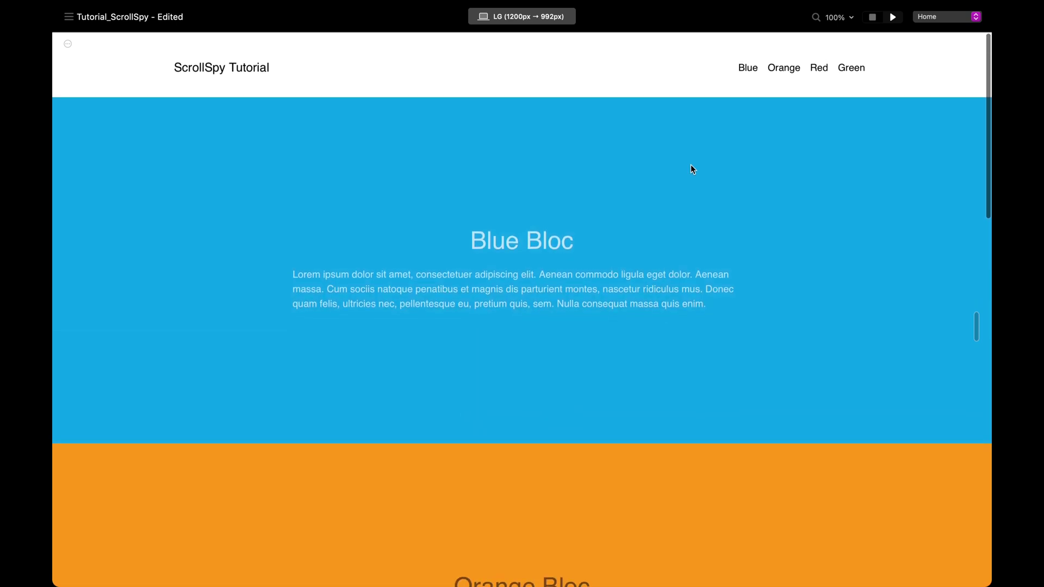
pyautogui.scroll(-5, 688, 165)
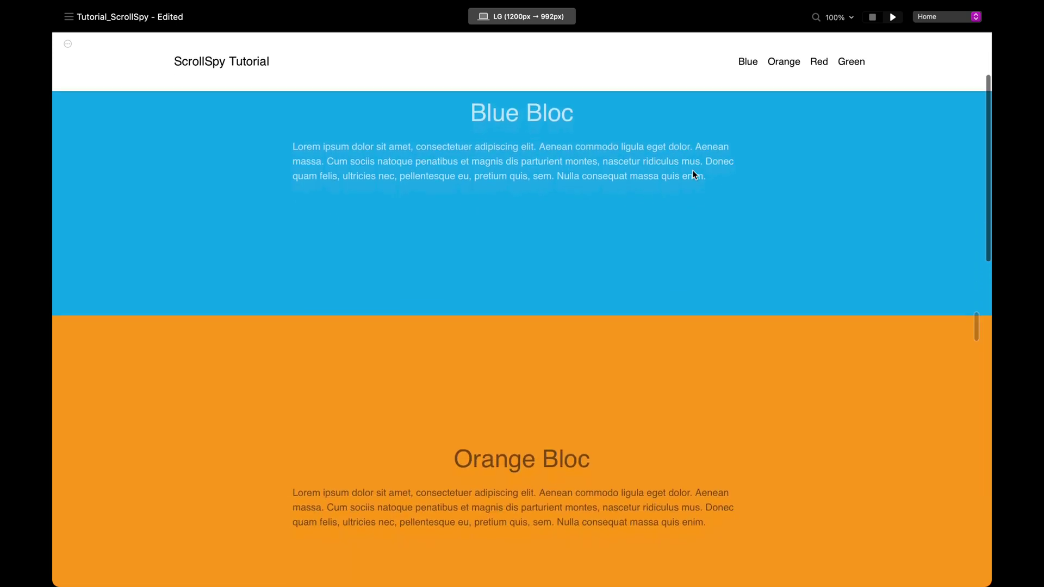
pyautogui.scroll(5, 693, 170)
pyautogui.click(873, 17)
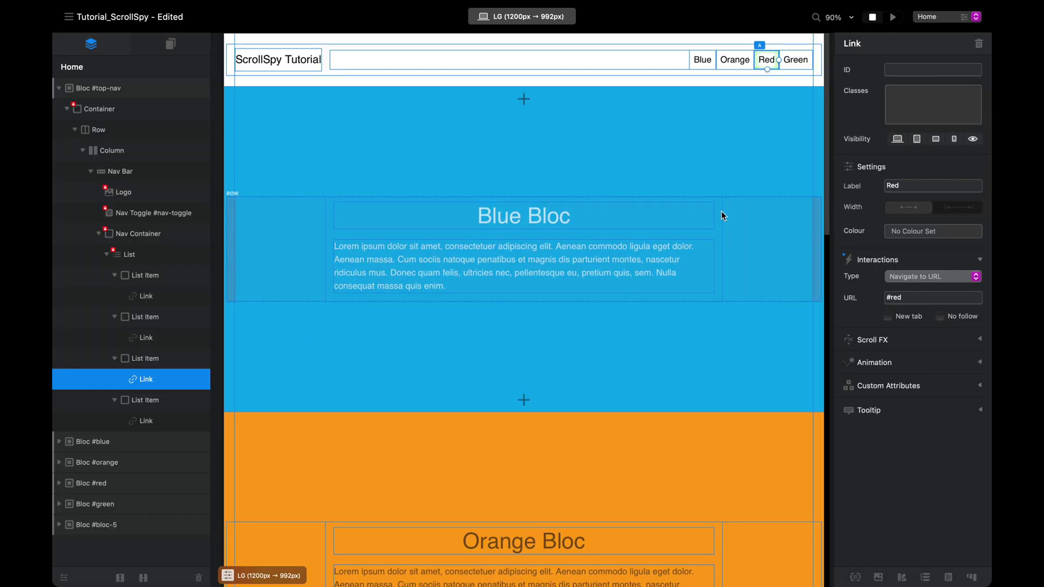
pyautogui.hotkey('ctrl', 'Left')
pyautogui.scroll(2, 504, 227)
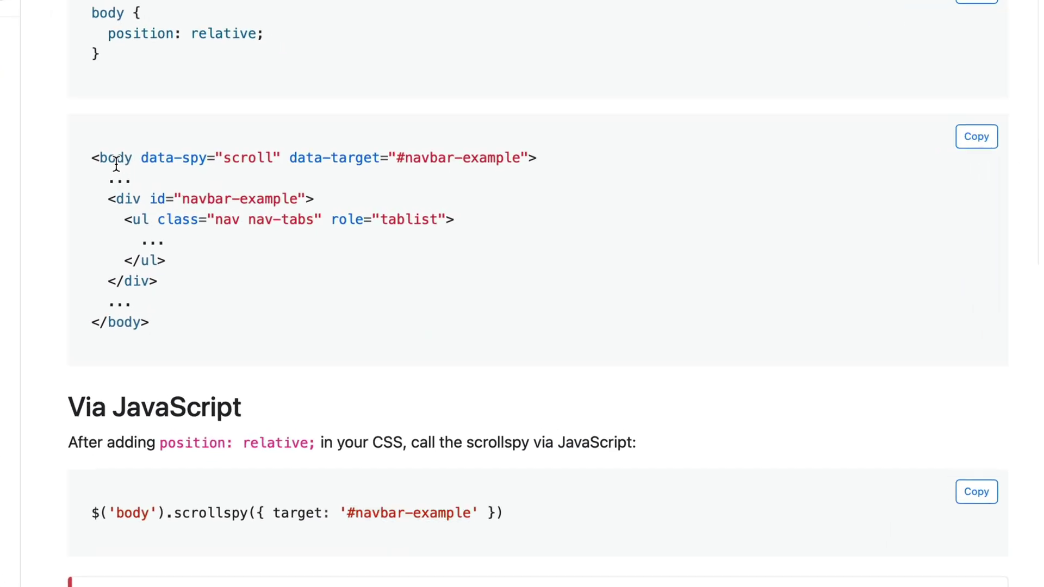
pyautogui.moveTo(100, 157); pyautogui.dragTo(131, 158)
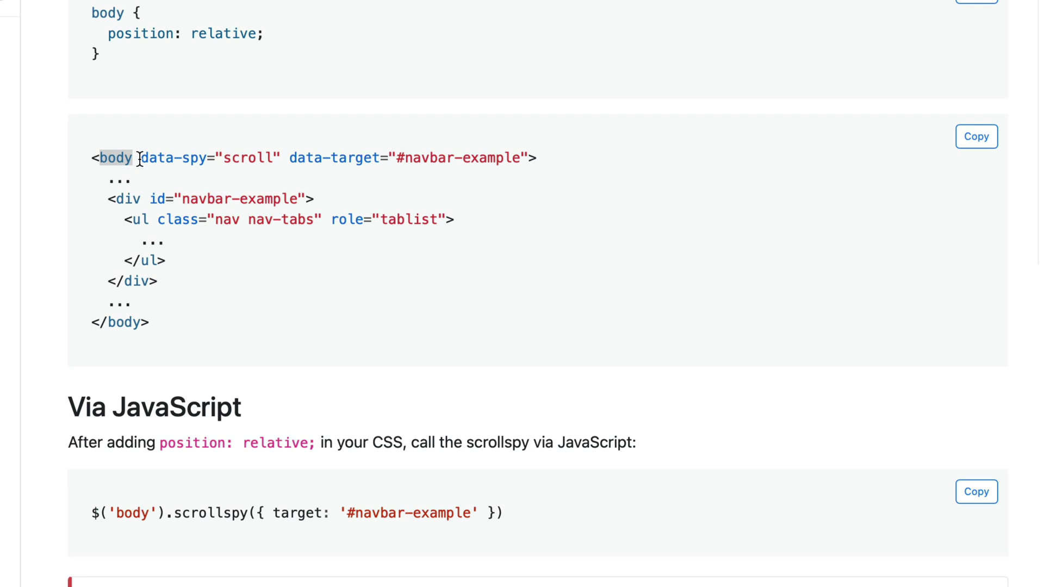
pyautogui.moveTo(141, 158); pyautogui.dragTo(210, 159)
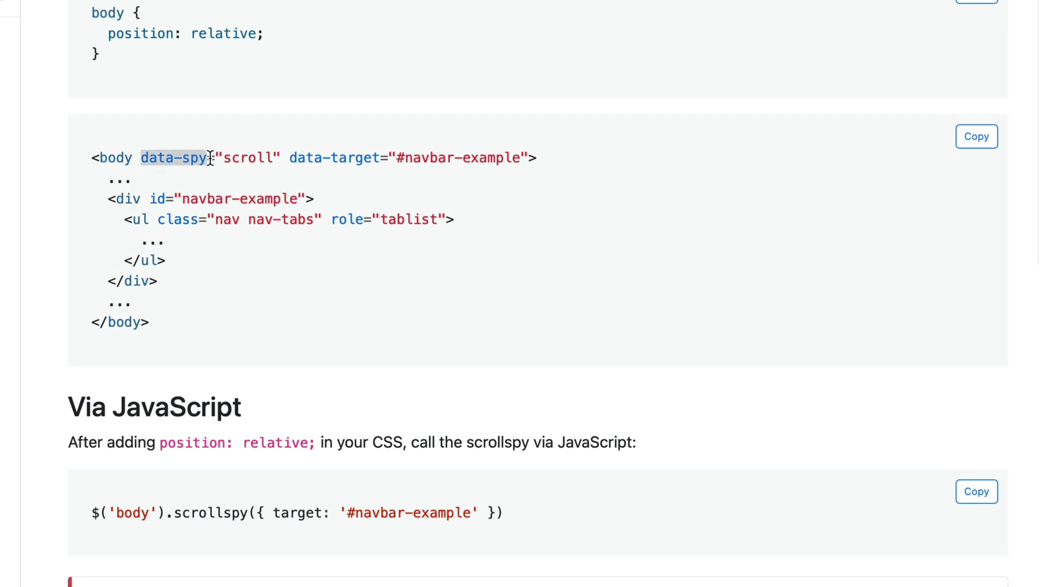
pyautogui.click(247, 158)
pyautogui.moveTo(289, 158); pyautogui.dragTo(371, 161)
pyautogui.click(369, 173)
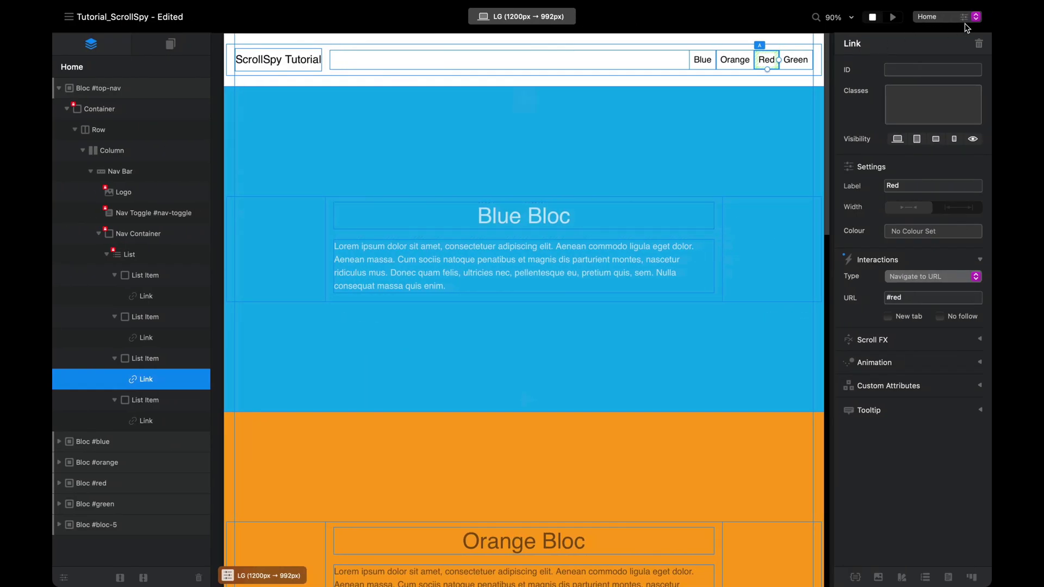
# Add an empty <script></script> block to the page's Footer custom code
pyautogui.click(962, 17)
pyautogui.click(501, 203)
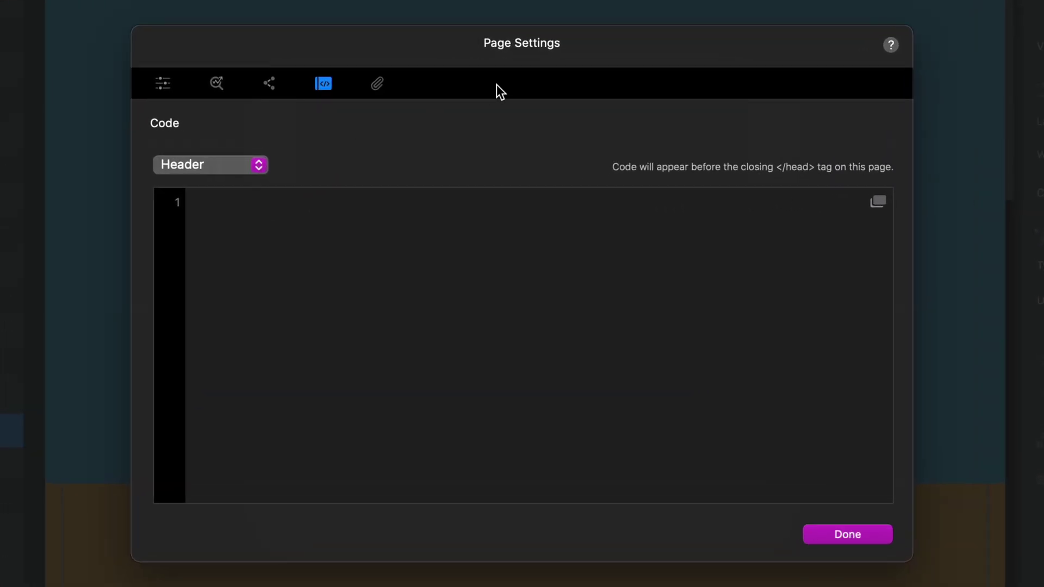
pyautogui.click(259, 170)
pyautogui.click(253, 191)
pyautogui.click(278, 247)
pyautogui.write('<script>')
pyautogui.press('Return')
pyautogui.press('Return')
pyautogui.write('</script>')
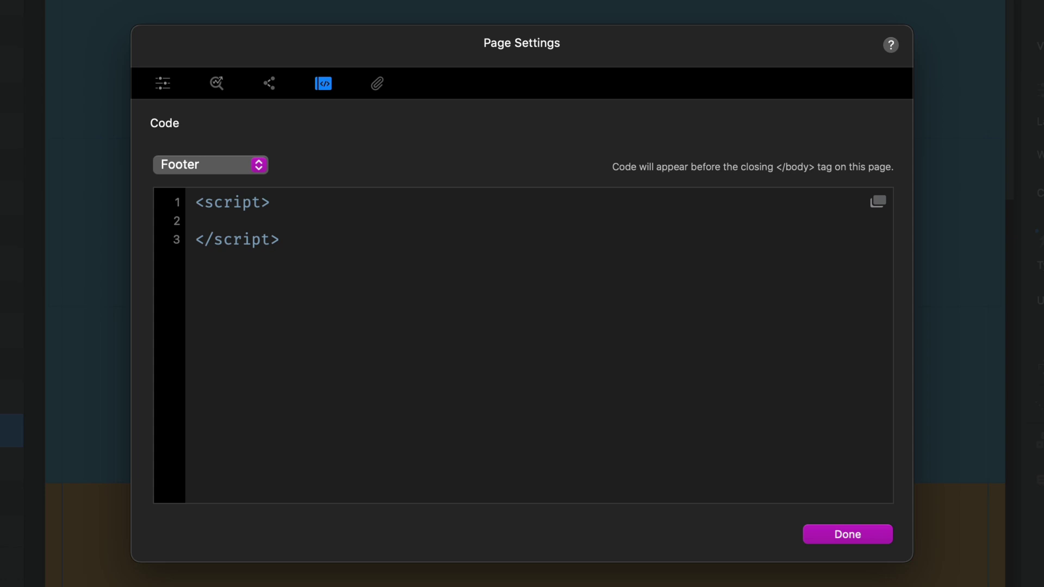
pyautogui.press('Up')
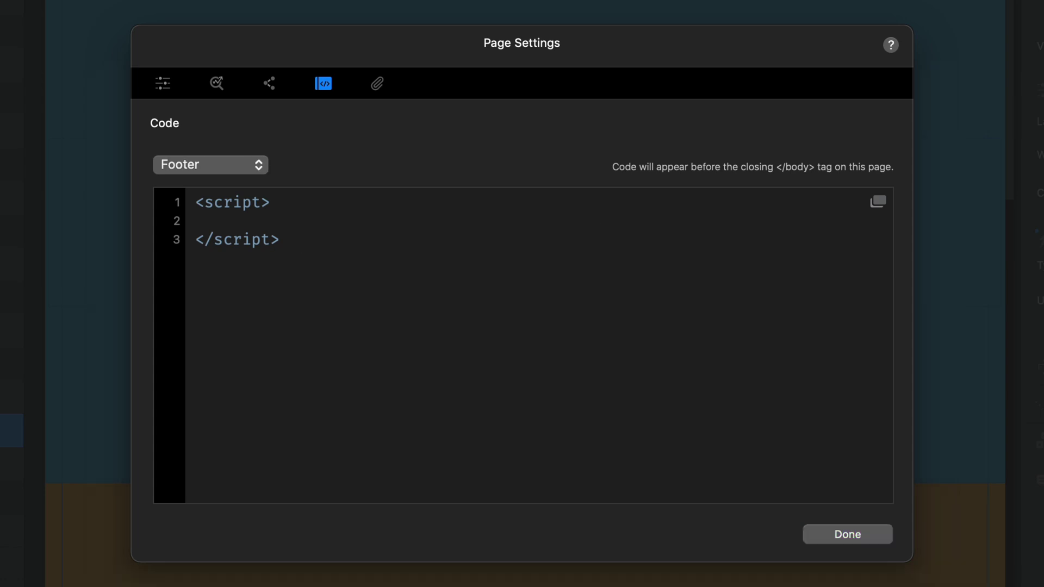
# Paste the listener setting data-spy scroll and data-target .site-navigation, save, and preview
pyautogui.click(318, 216)
pyautogui.write("window.addEventListener('load', (event) => {   var scrollarea = document.getElementsByTagName('body')[0];   scrollarea.setAttribute('data-spy', 'scroll');   scrollarea.setAttribute('data-target', '.site-navigation'); });")
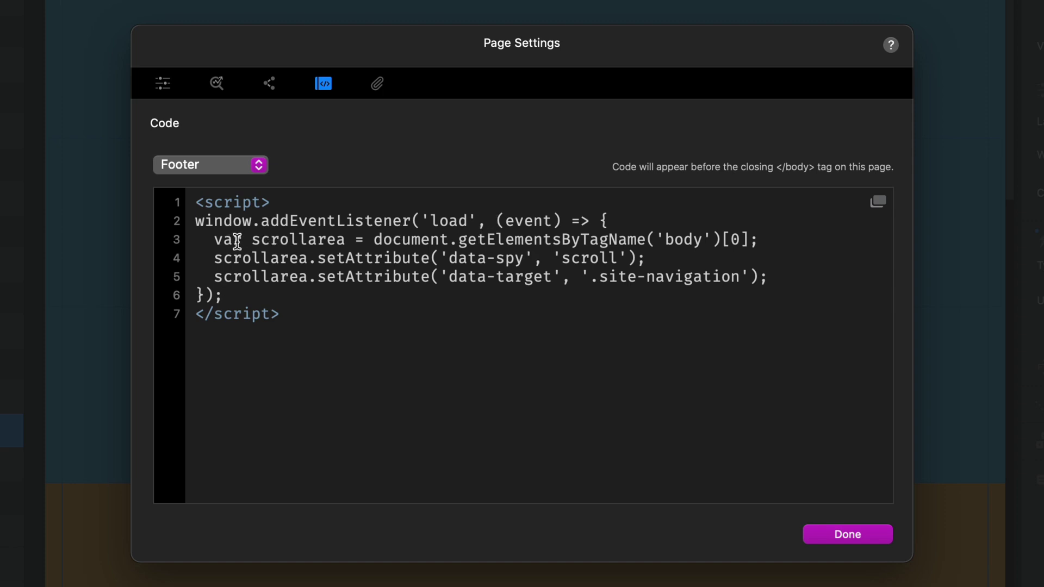
pyautogui.click(291, 240)
pyautogui.moveTo(588, 280); pyautogui.dragTo(735, 283)
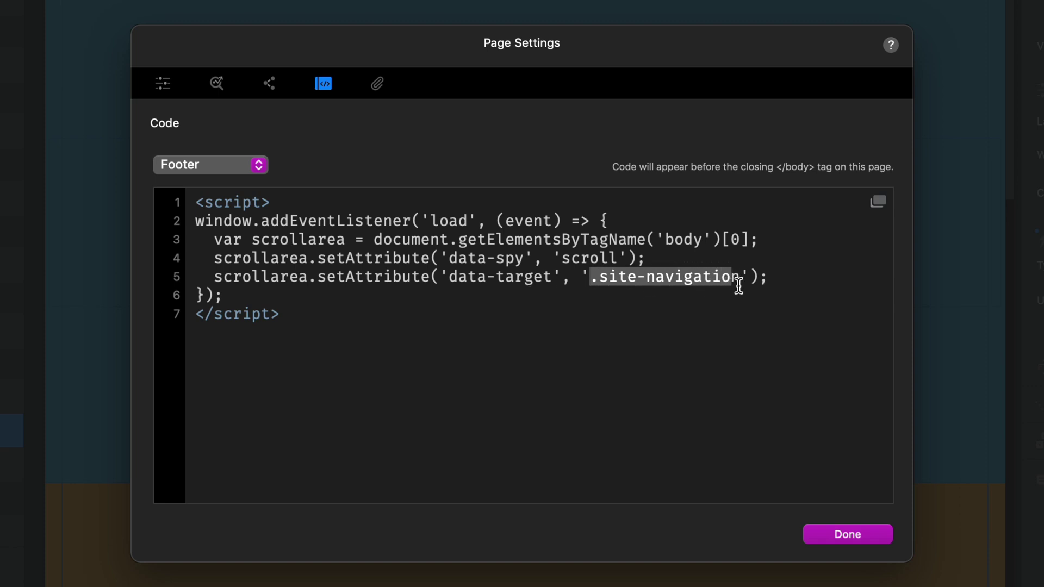
pyautogui.click(782, 281)
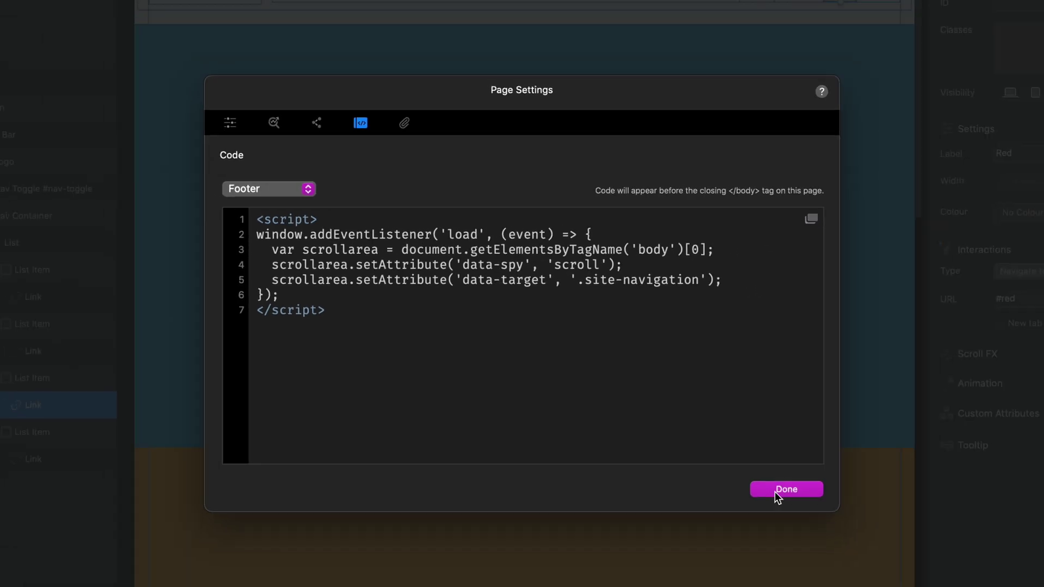
pyautogui.click(778, 490)
pyautogui.click(893, 18)
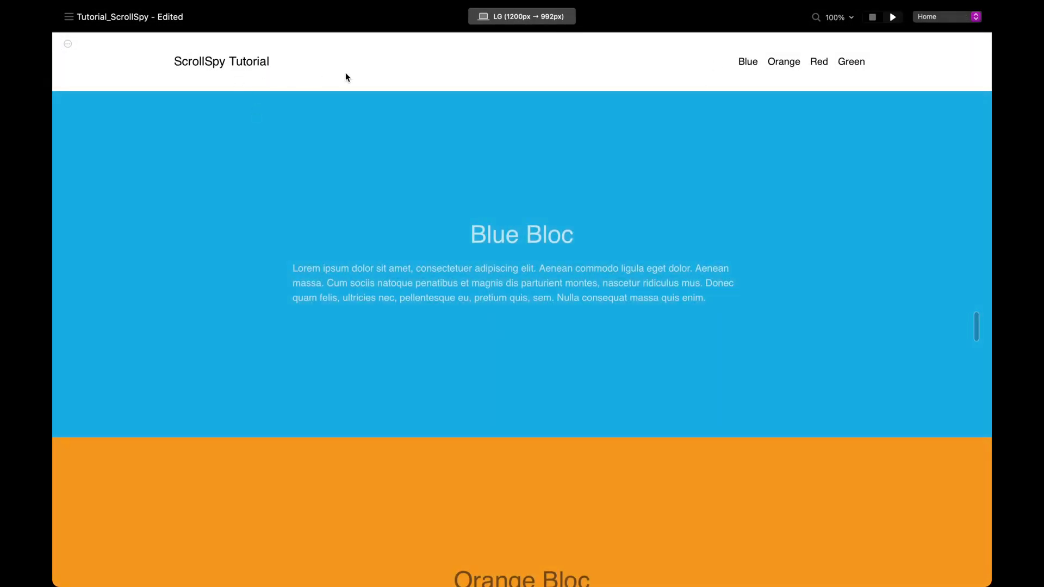
# Inspect the preview's <body> for data-spy scroll and data-target .site-navigation, then exit preview
pyautogui.rightClick(541, 72)
pyautogui.click(580, 106)
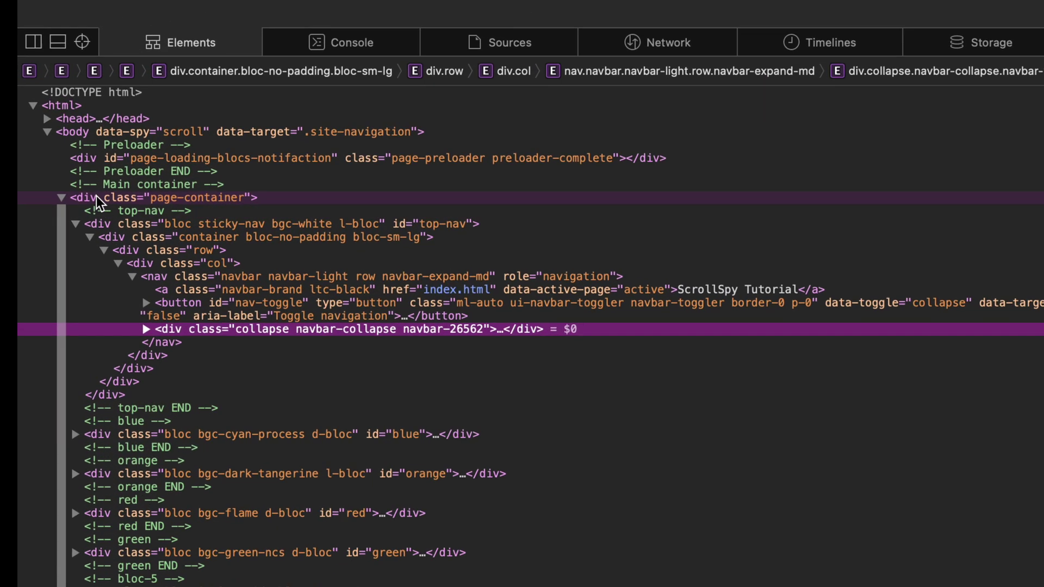
pyautogui.click(83, 80)
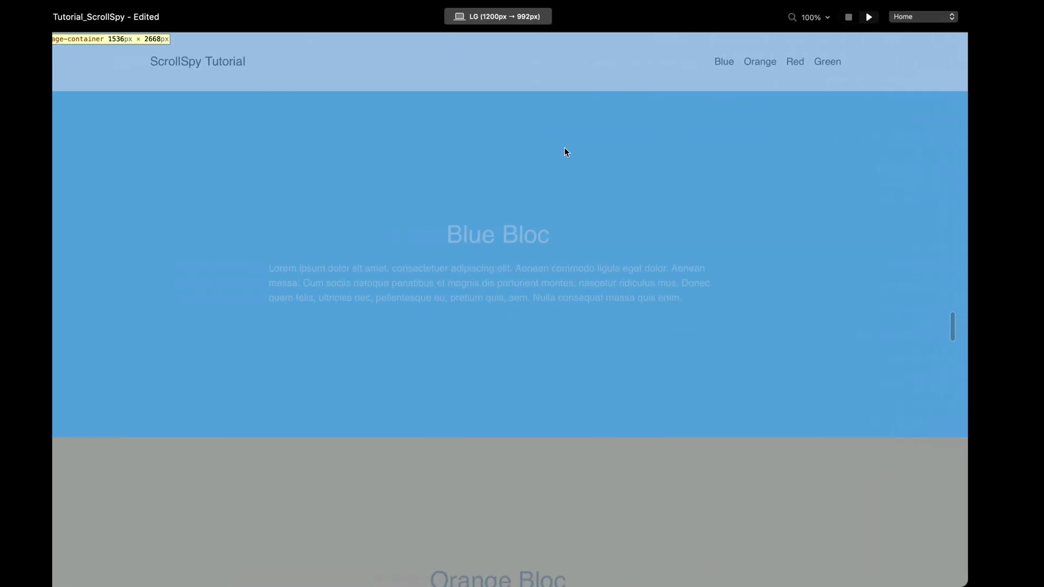
pyautogui.click(873, 18)
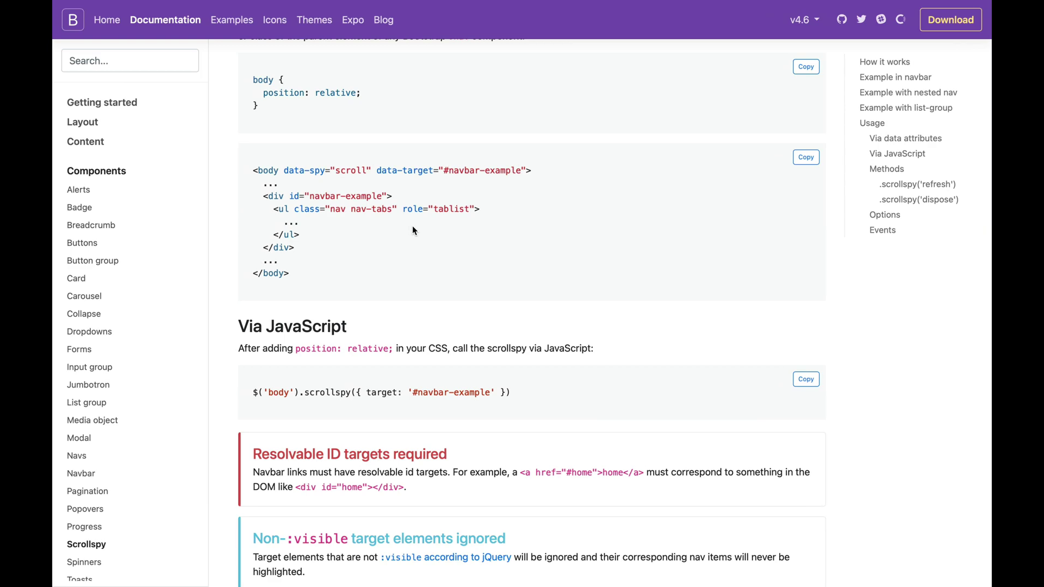
# Select the $('body').scrollspy(...) line under Via JavaScript
pyautogui.scroll(-3, 413, 227)
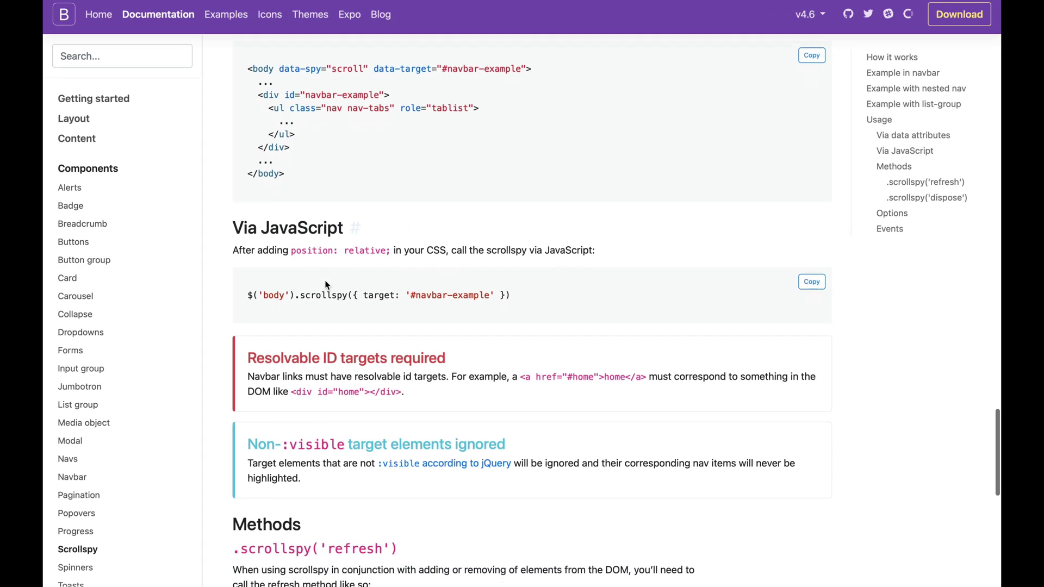
pyautogui.tripleClick(250, 296)
pyautogui.press('super+c')
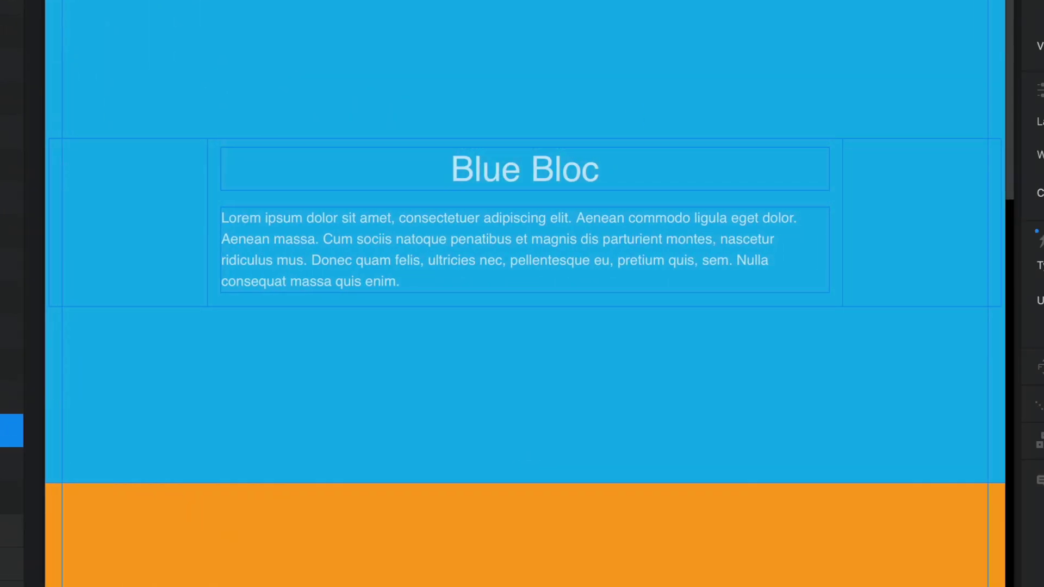
# Paste the scrollspy call after the listener block in the page's Footer code
pyautogui.press('super+shift+p')
pyautogui.click(501, 151)
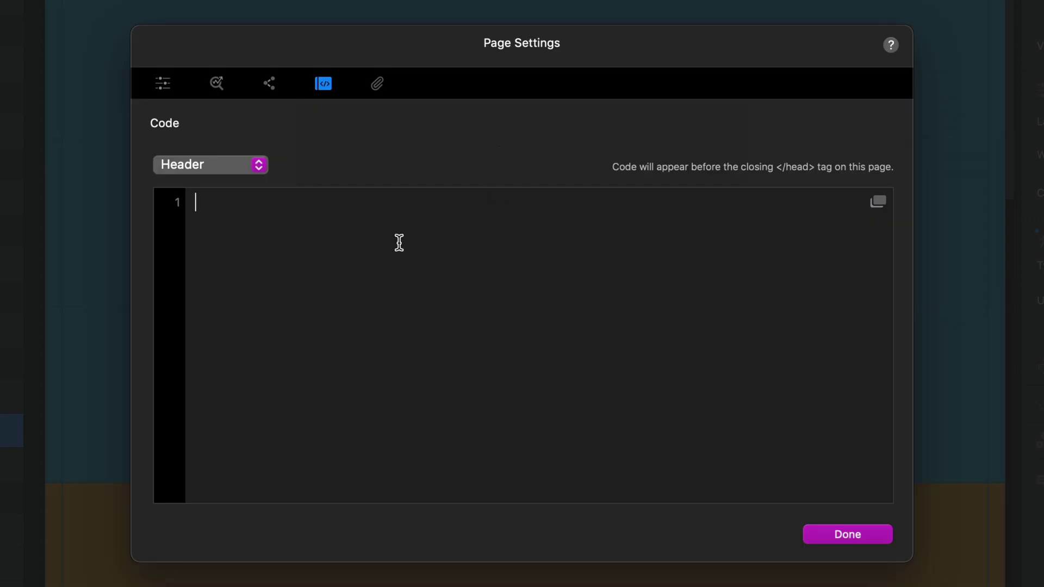
pyautogui.click(228, 174)
pyautogui.click(233, 187)
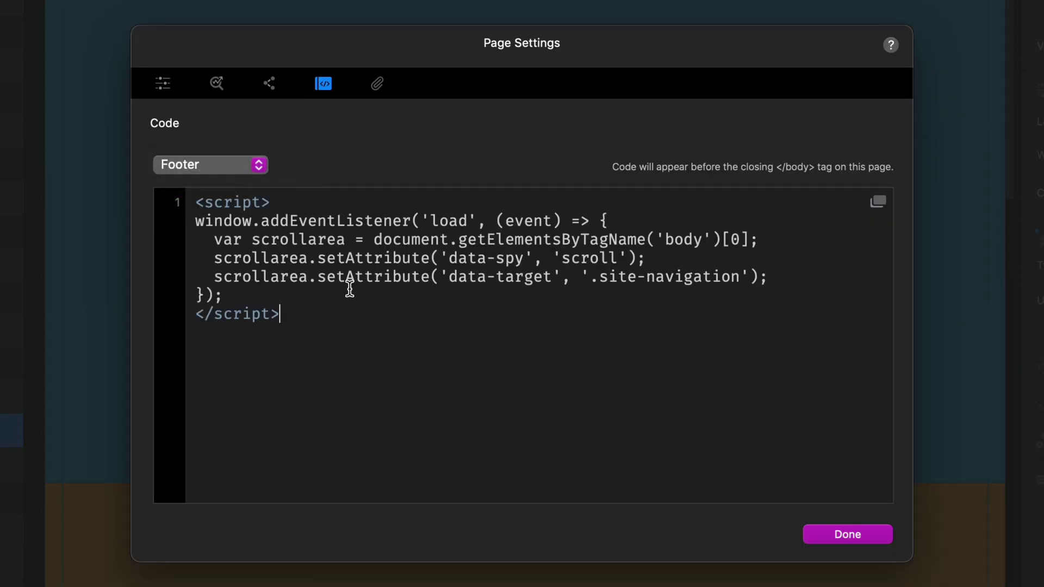
pyautogui.click(287, 296)
pyautogui.press('Return')
pyautogui.press('Return')
pyautogui.press('super+v')
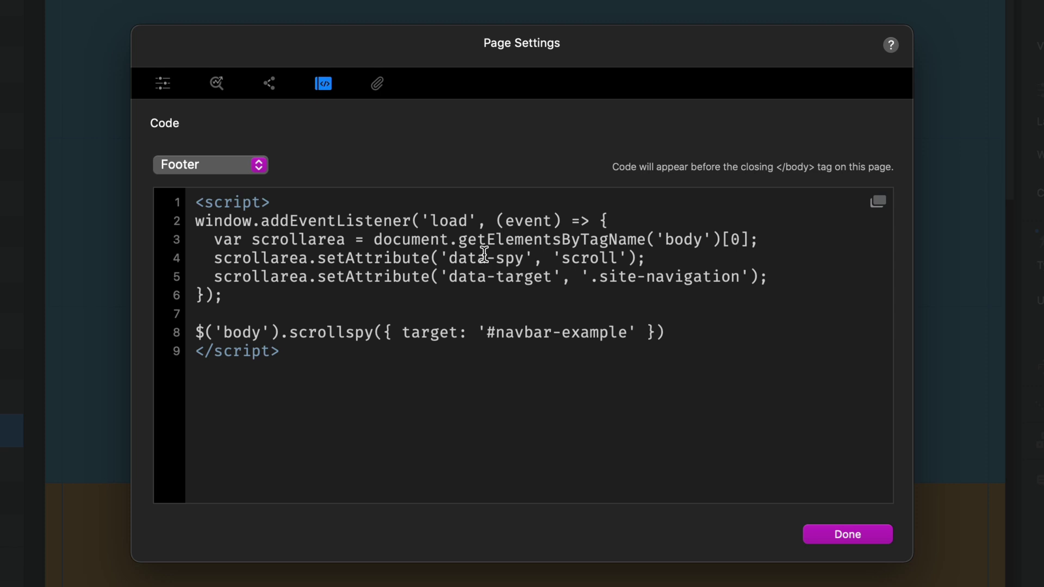
# Replace the '#navbar-example' target with '.site-navigation' and close Page Settings
pyautogui.moveTo(590, 276); pyautogui.dragTo(737, 277)
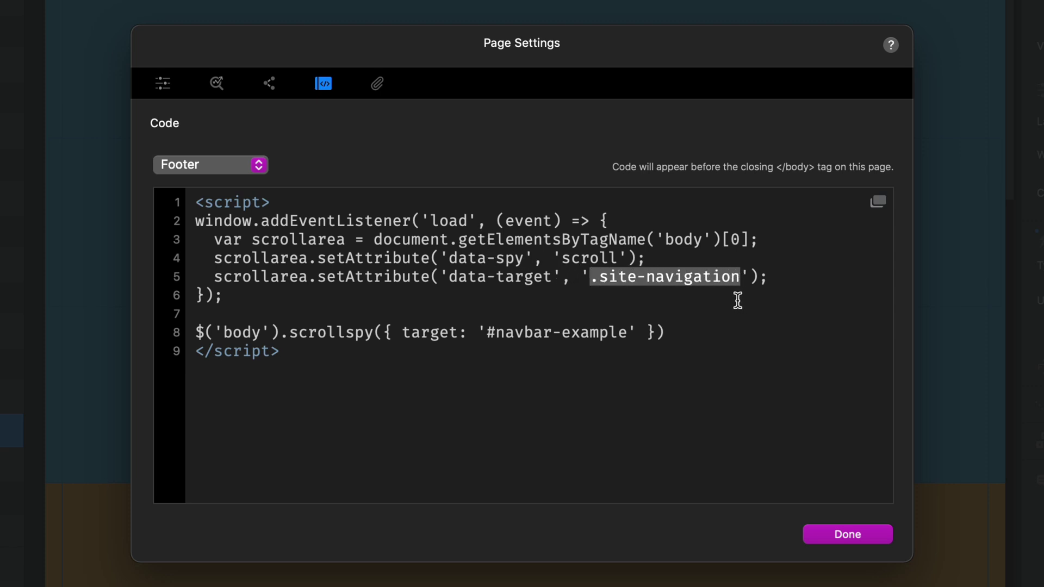
pyautogui.click(495, 332)
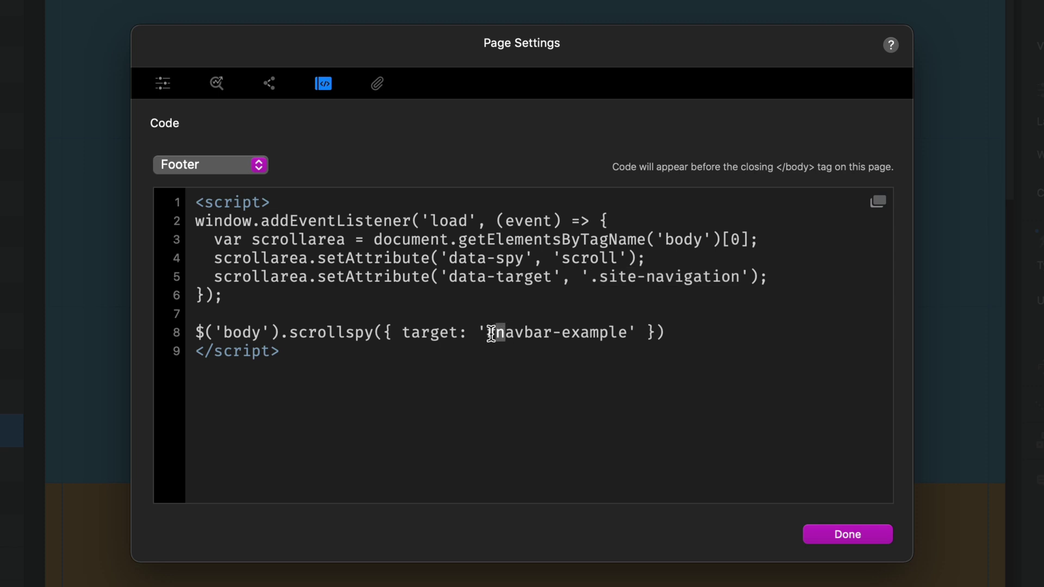
pyautogui.moveTo(487, 331); pyautogui.dragTo(631, 331)
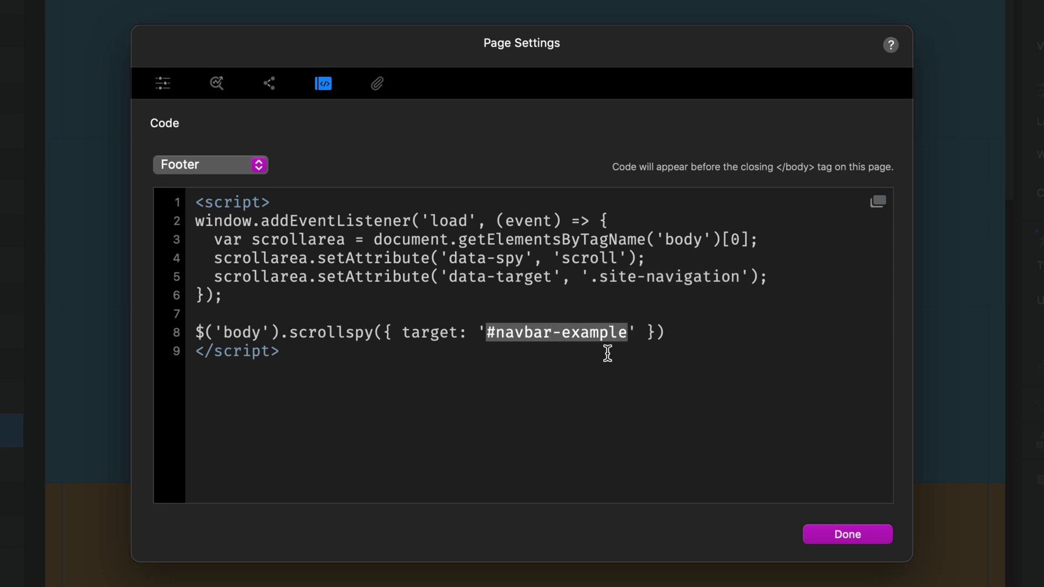
pyautogui.write('.site-navigation')
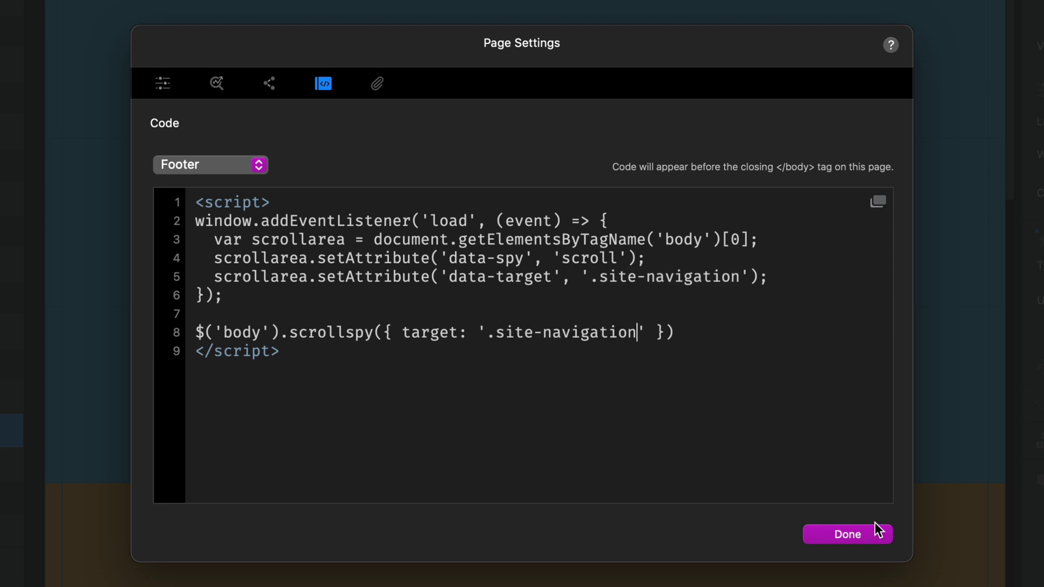
pyautogui.click(869, 536)
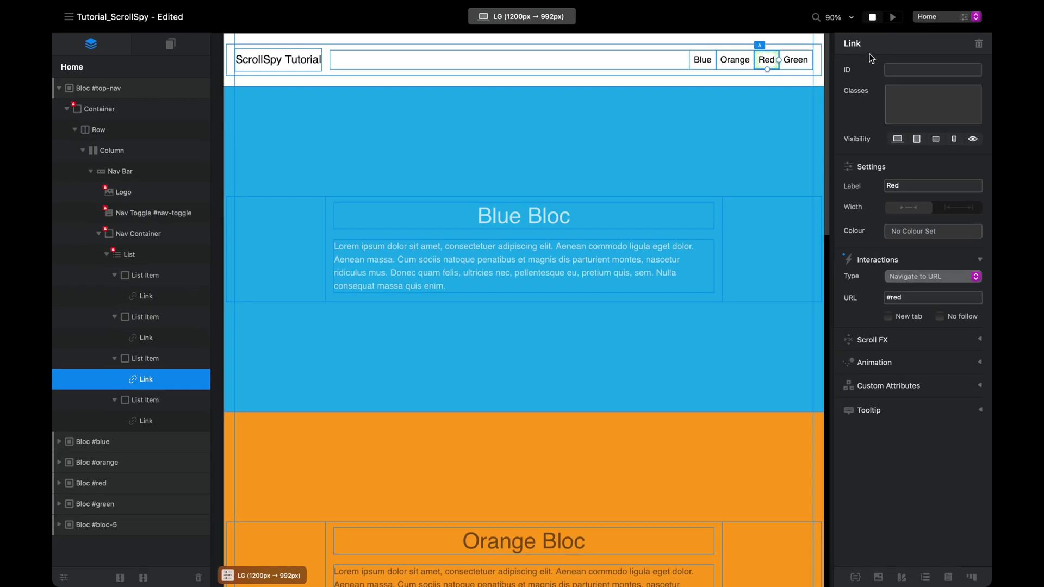
# Preview the page and scroll through Blue, Orange, Red and Green to check nav highlighting
pyautogui.press('super+p')
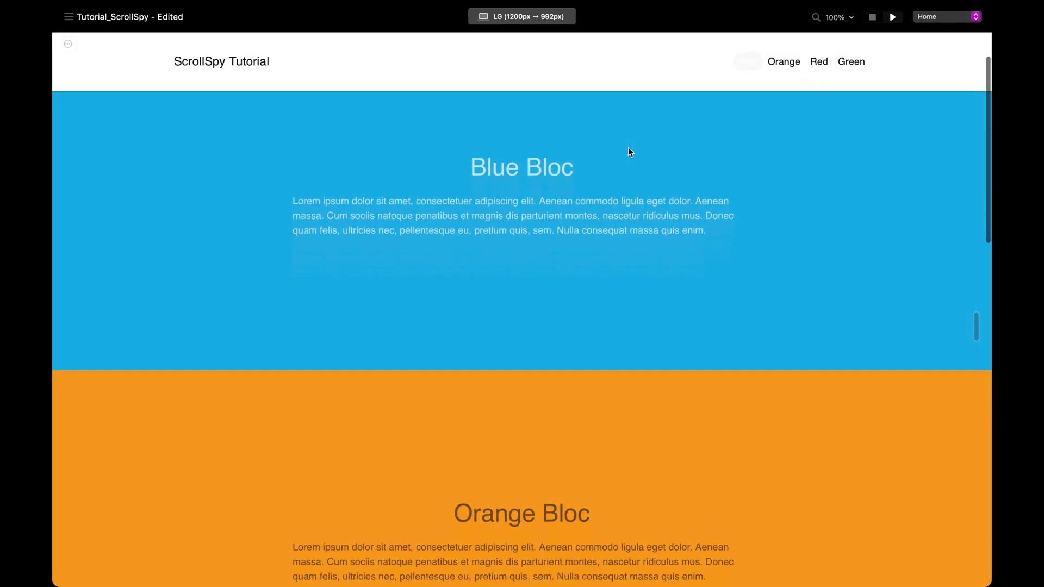
pyautogui.scroll(-2, 629, 147)
pyautogui.scroll(3, 627, 148)
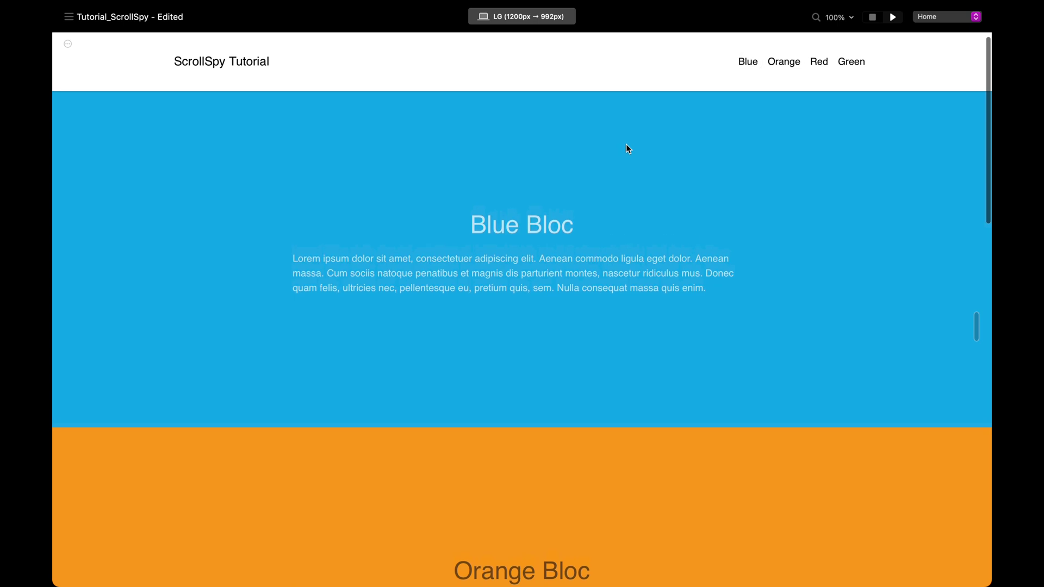
pyautogui.scroll(-2, 717, 121)
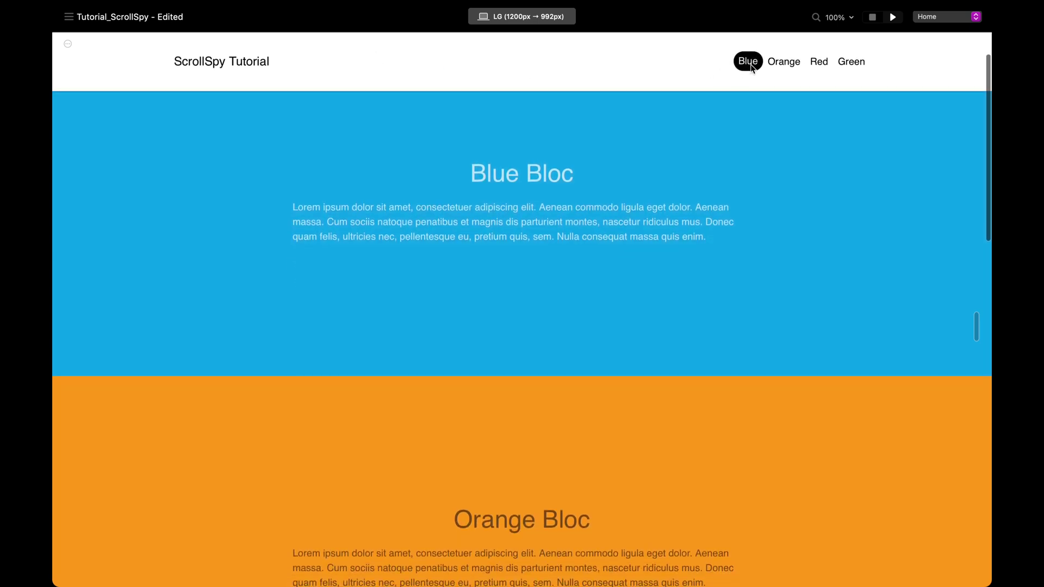
pyautogui.scroll(-8, 760, 163)
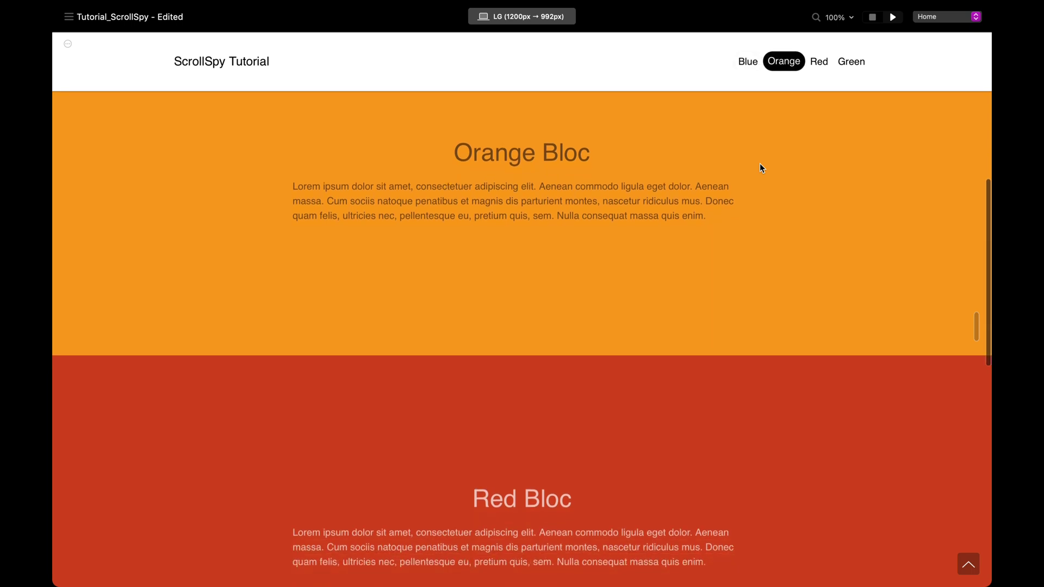
pyautogui.scroll(-6, 760, 168)
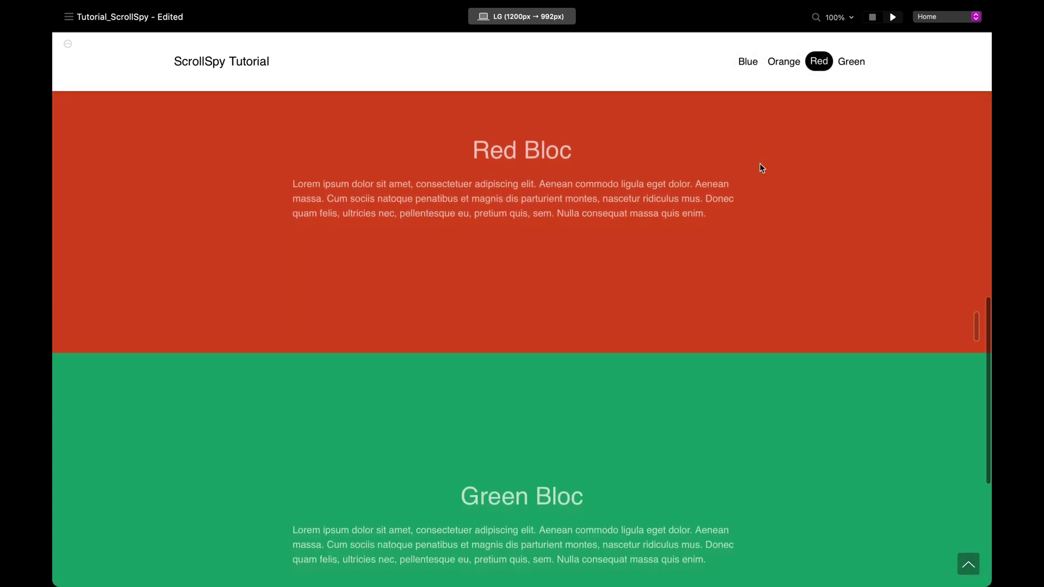
pyautogui.scroll(-5, 761, 167)
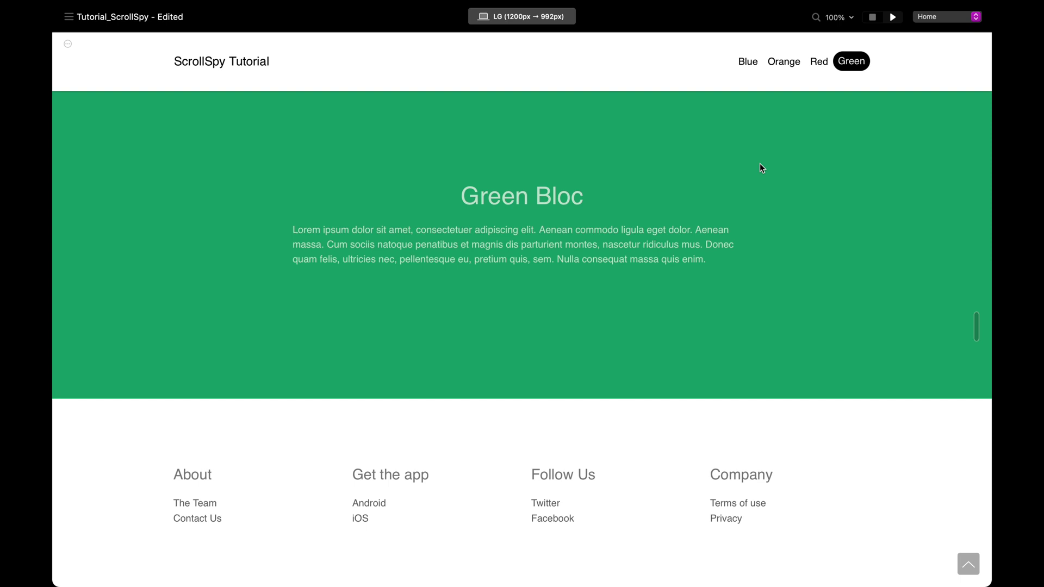
pyautogui.scroll(7, 762, 168)
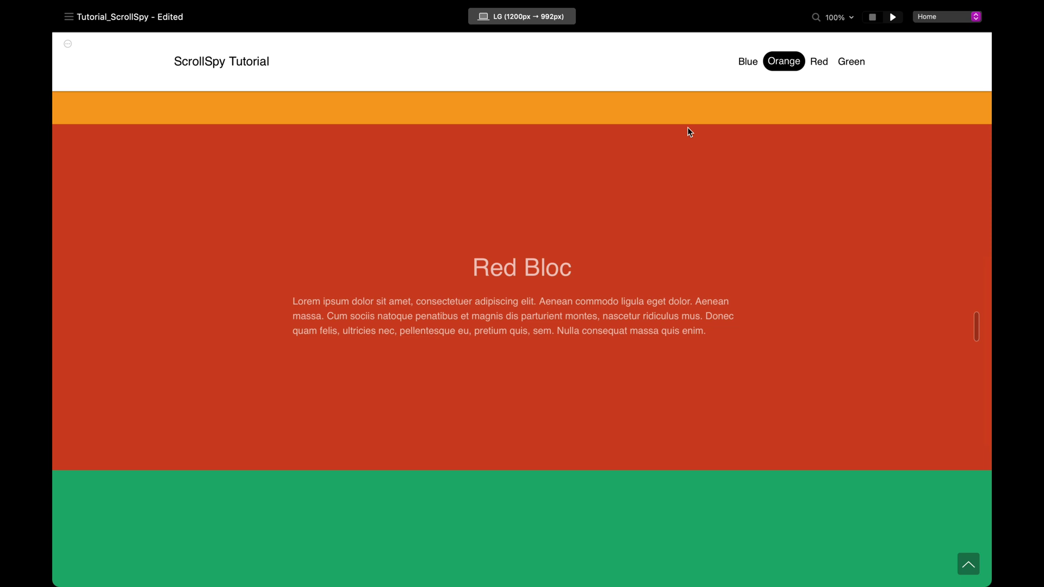
pyautogui.scroll(-1, 638, 129)
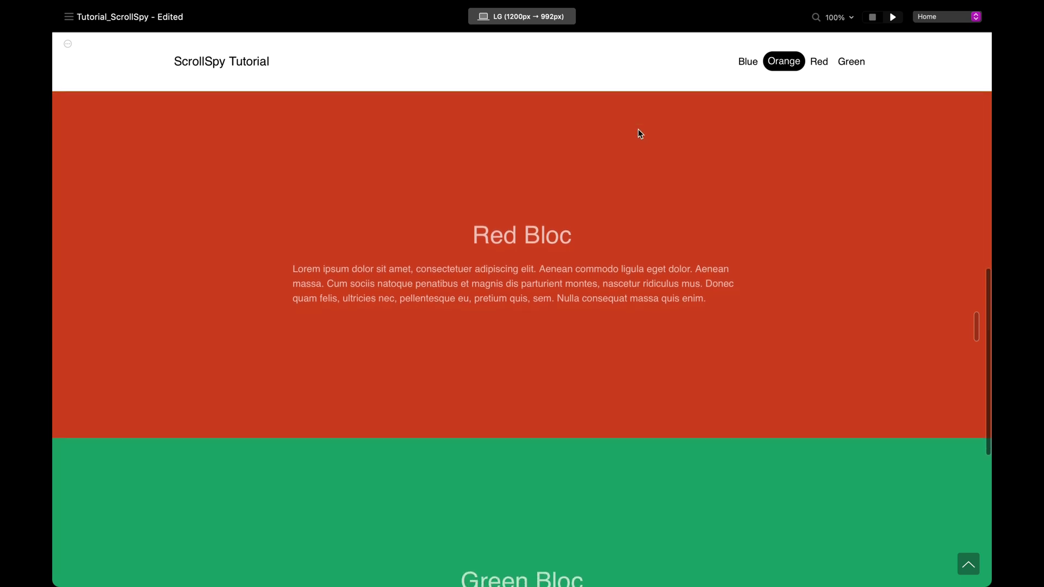
pyautogui.scroll(-2, 707, 152)
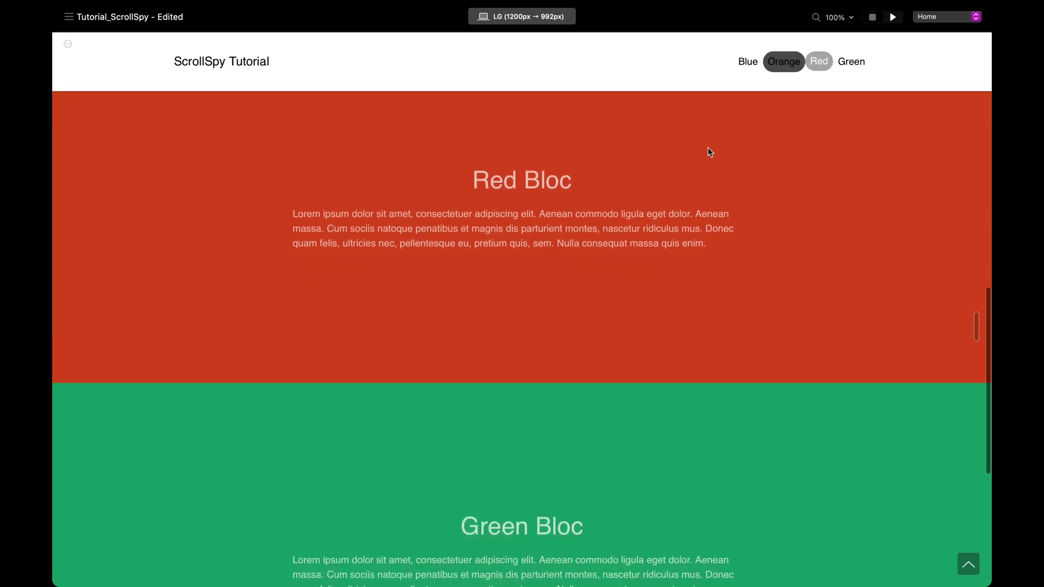
pyautogui.scroll(3, 670, 146)
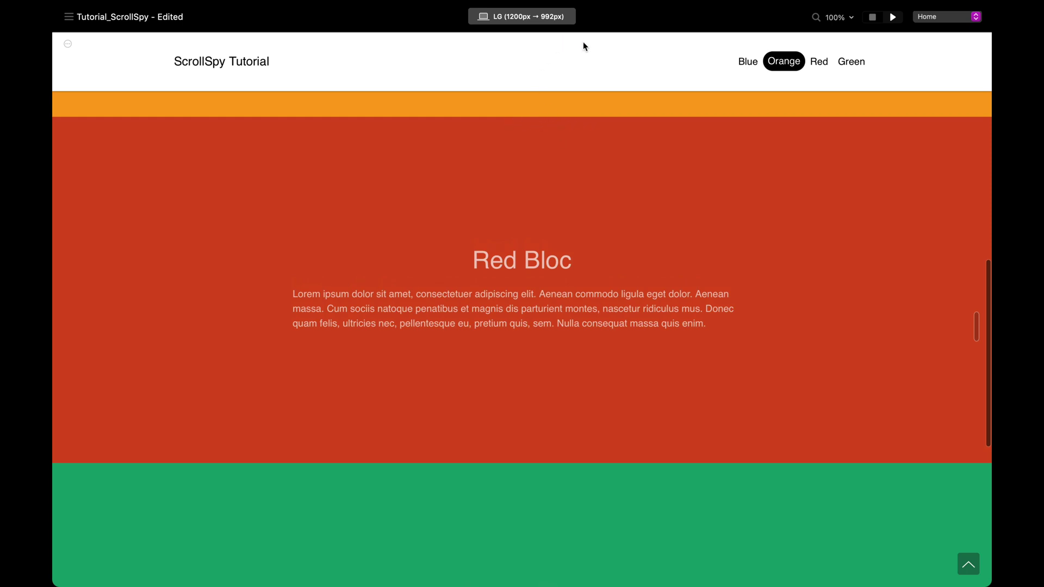
pyautogui.scroll(5, 600, 165)
pyautogui.scroll(10, 599, 168)
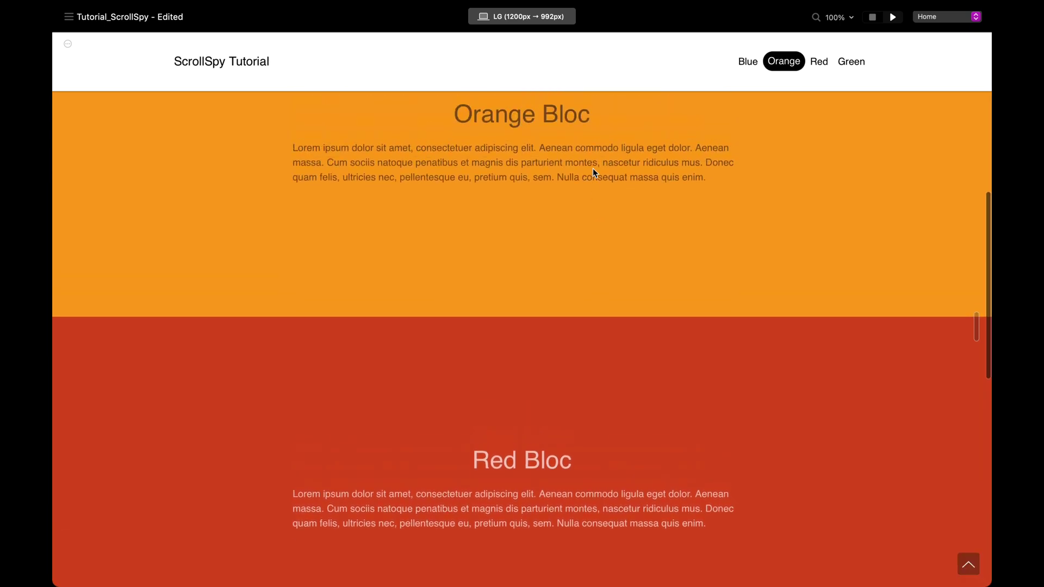
pyautogui.scroll(5, 588, 172)
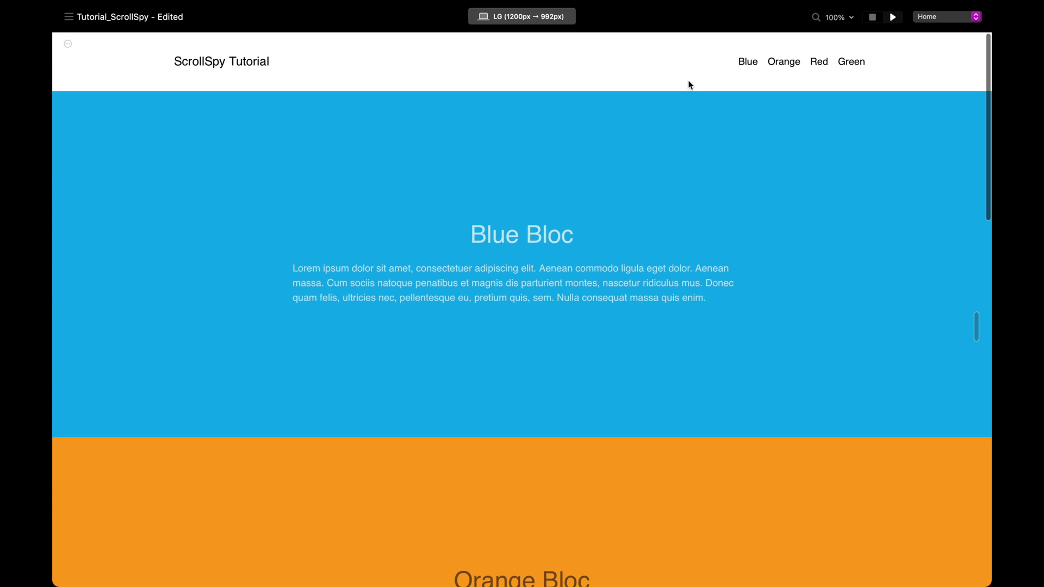
# Scroll the preview once more, exit it, and reopen Page Settings
pyautogui.scroll(-10, 707, 158)
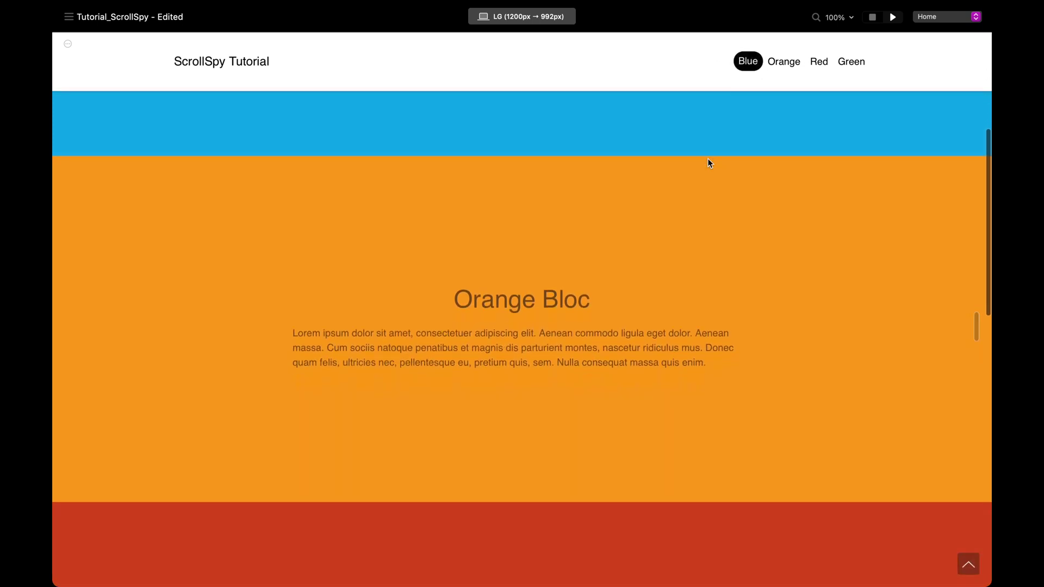
pyautogui.scroll(-2, 708, 158)
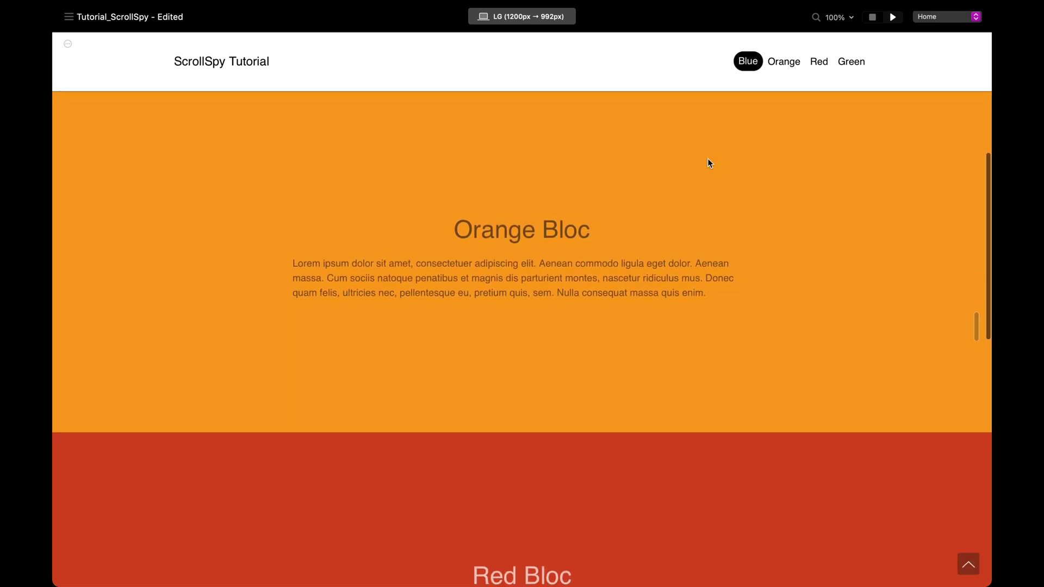
pyautogui.scroll(1, 698, 159)
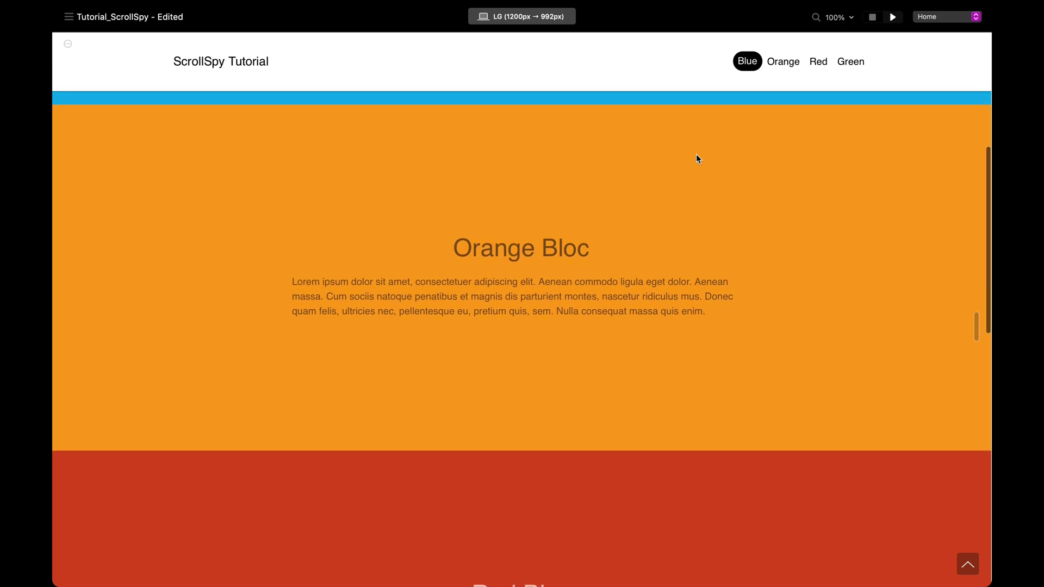
pyautogui.scroll(3, 671, 144)
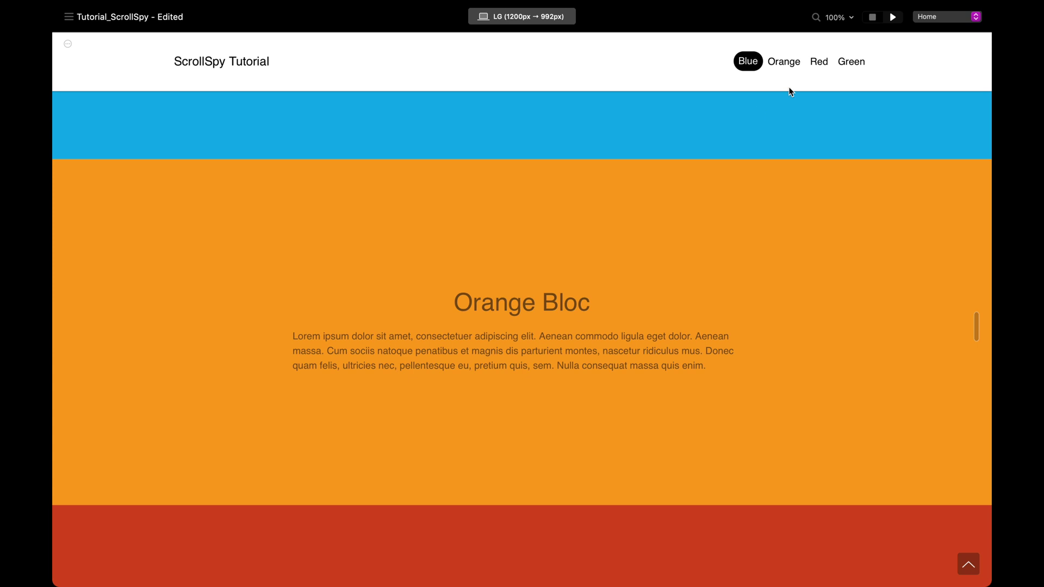
pyautogui.click(872, 20)
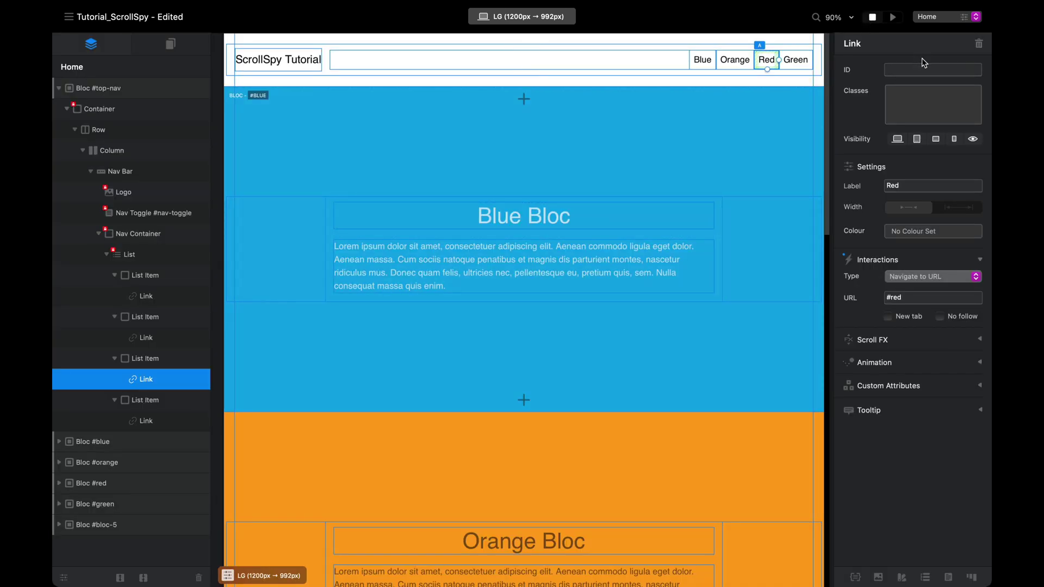
pyautogui.click(965, 19)
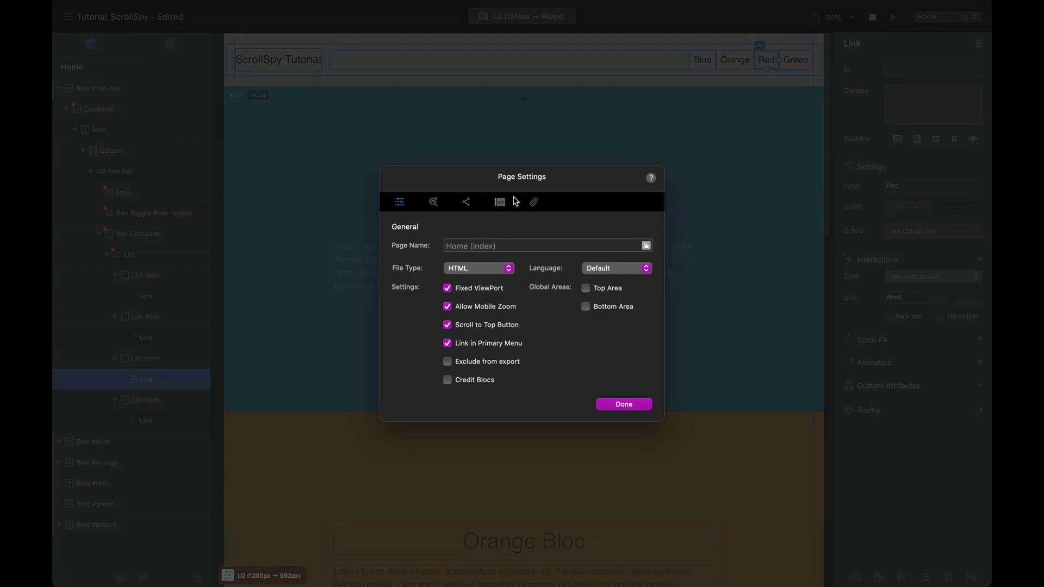